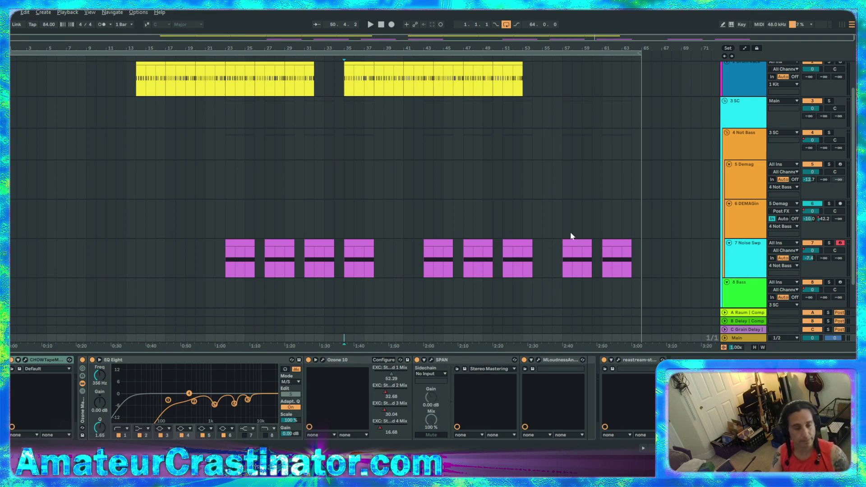
Return to the beginning of the arrangement and play the song.
click(13, 13)
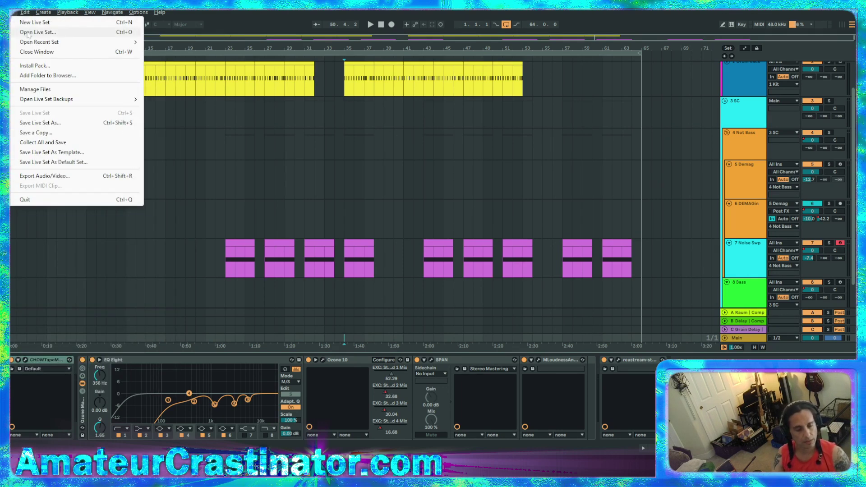
mouse_move(138, 12)
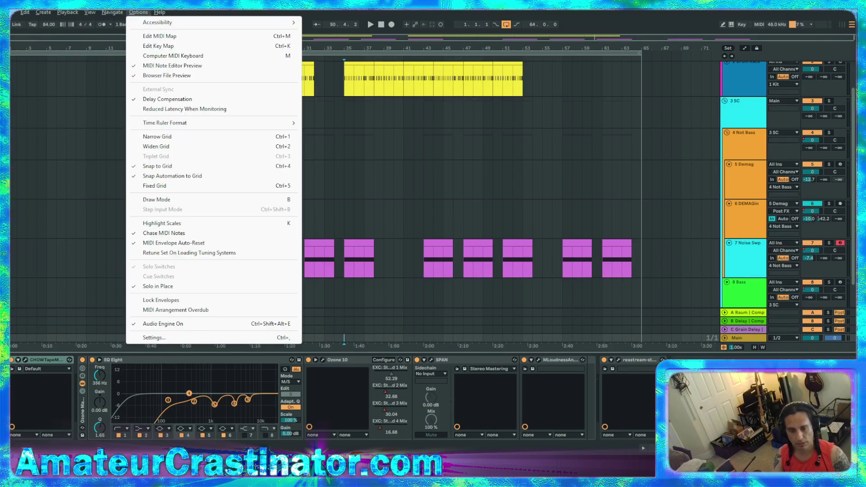
click(382, 26)
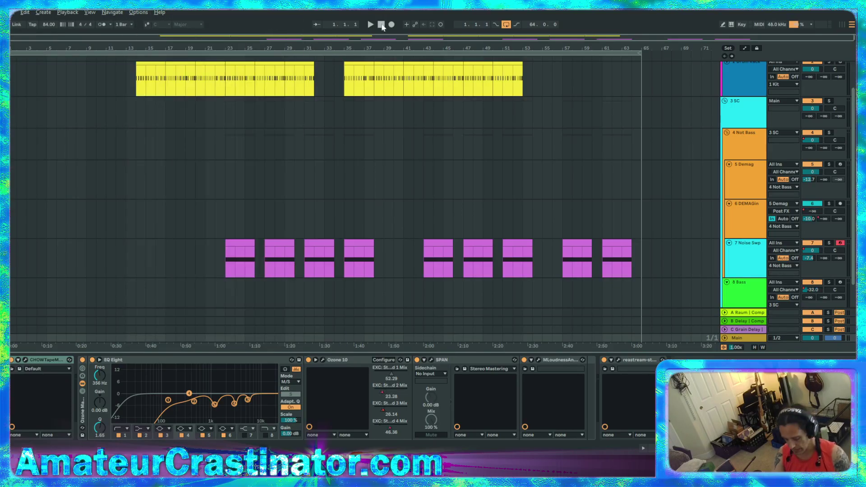
key(space)
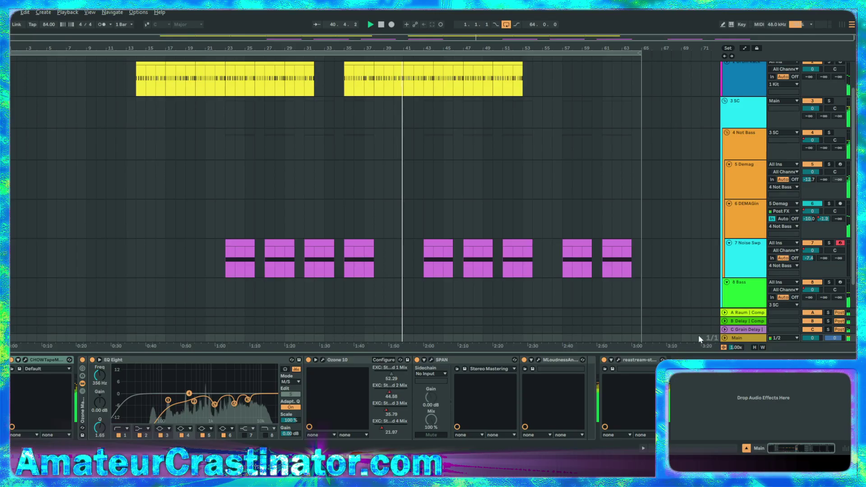
Examine the Bass track's device chain, from the AC Darth Bass instrument through its Gate, KABIN and EQ Eight effects.
click(483, 284)
scroll(482, 275, down, 1)
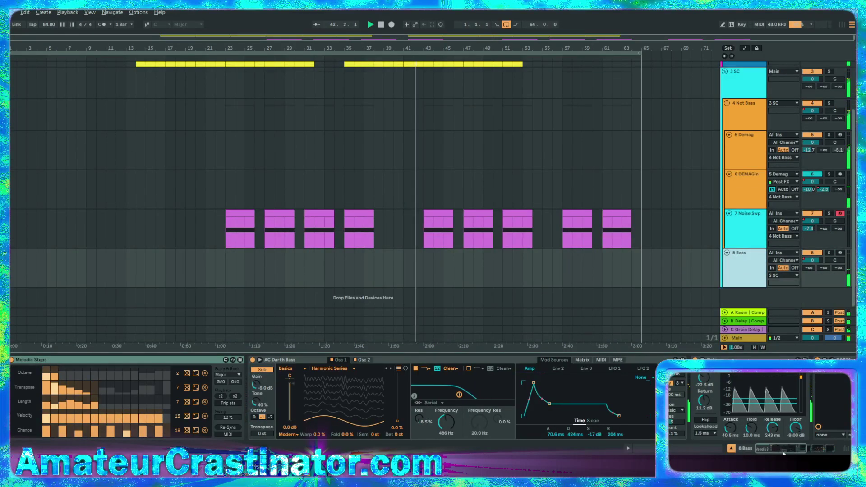
drag(790, 448, 821, 452)
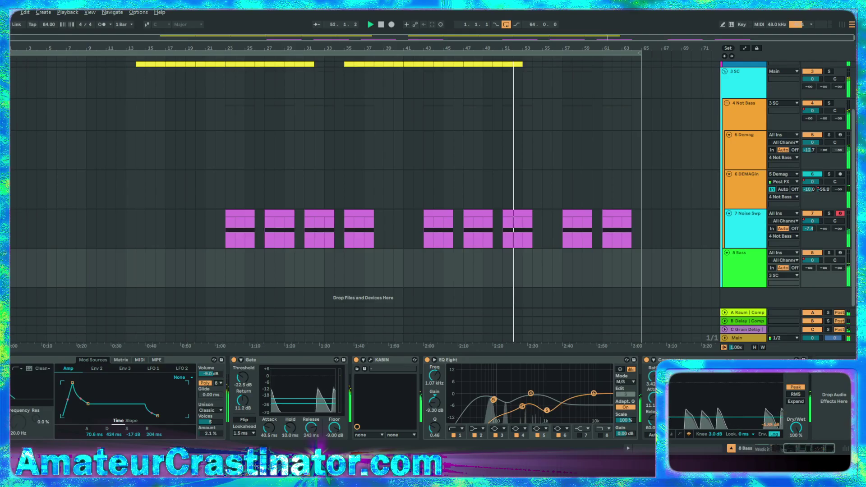
scroll(159, 360, left, 5)
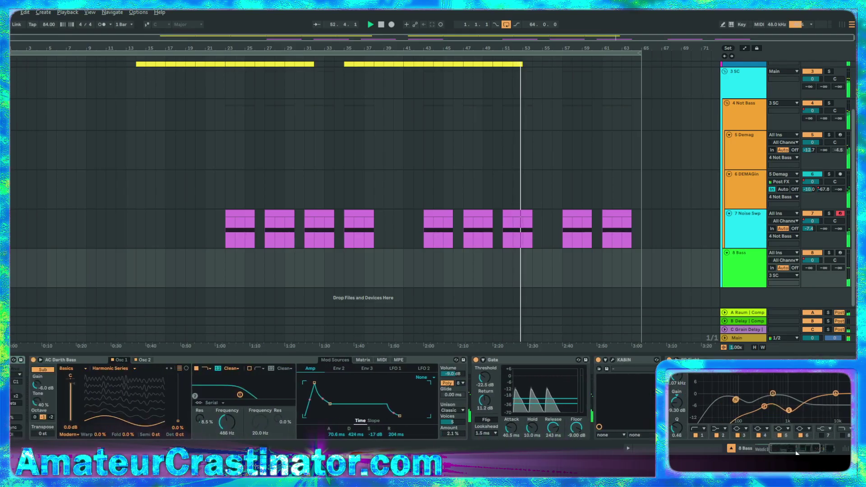
click(144, 359)
Examine the effect chains on the Not Bass and SC groups, and stop playback with the position back at the start.
click(741, 106)
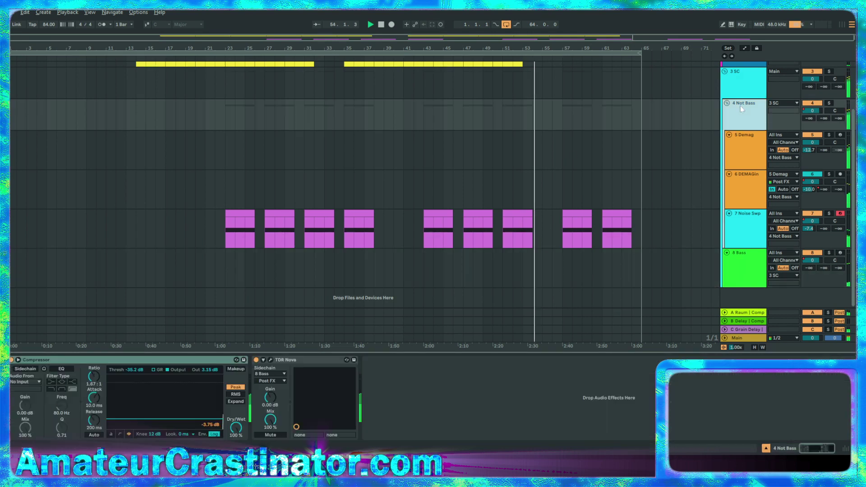
click(742, 88)
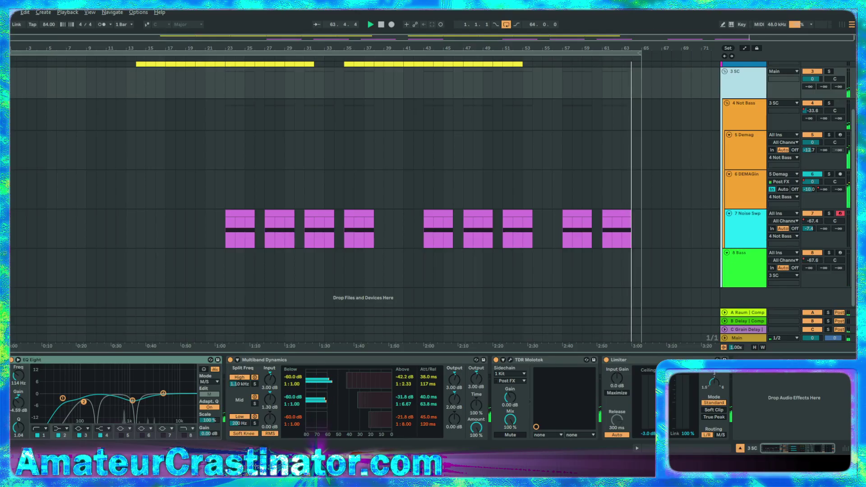
key(space)
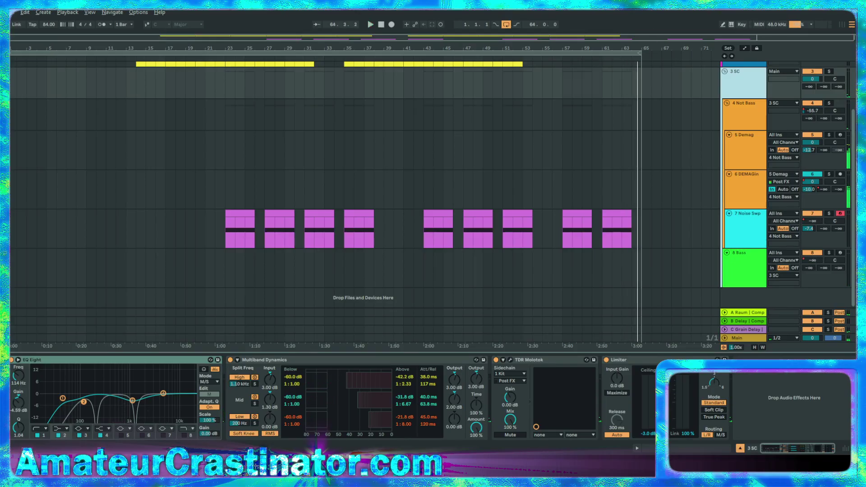
key(Home)
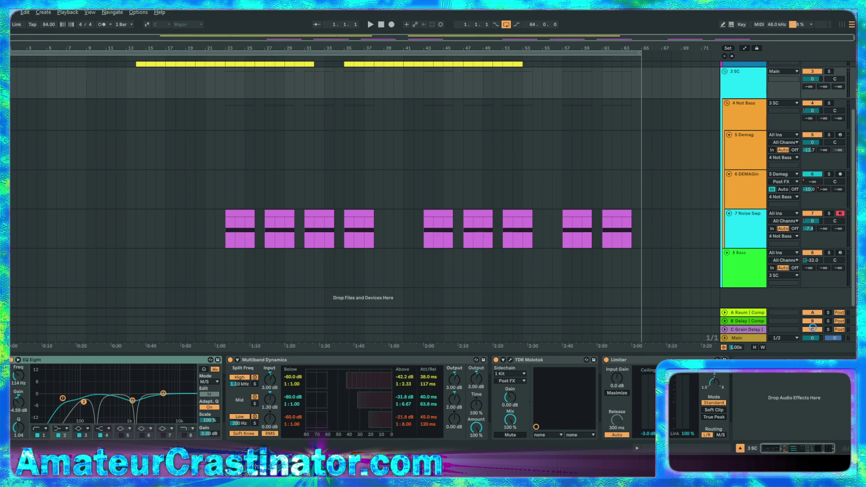
Open the 118.13 BPM Live Set and play it from the start.
click(506, 270)
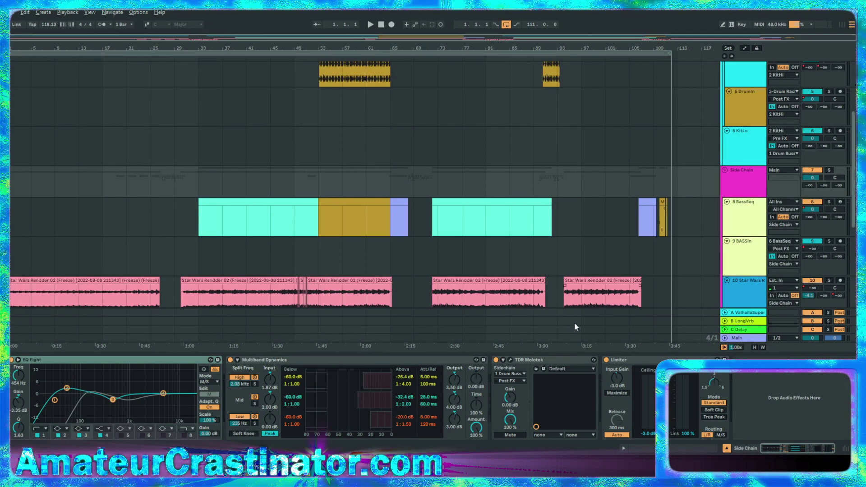
click(371, 24)
scroll(759, 243, up, 2)
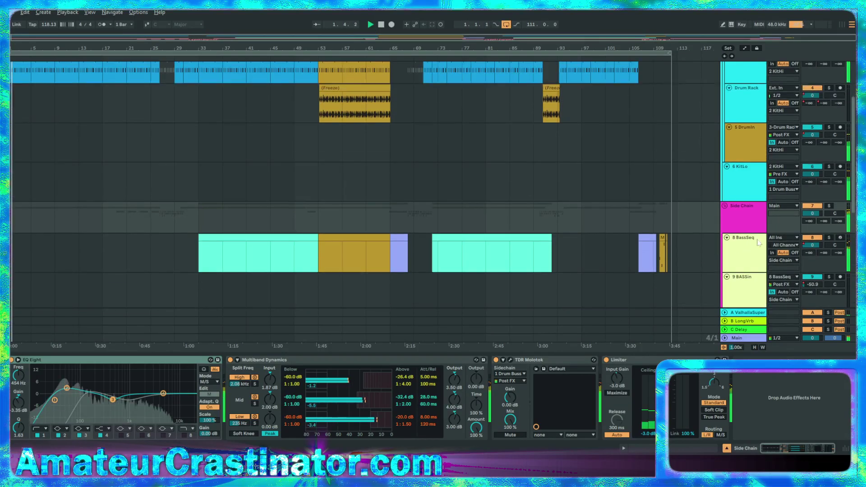
scroll(752, 190, up, 2)
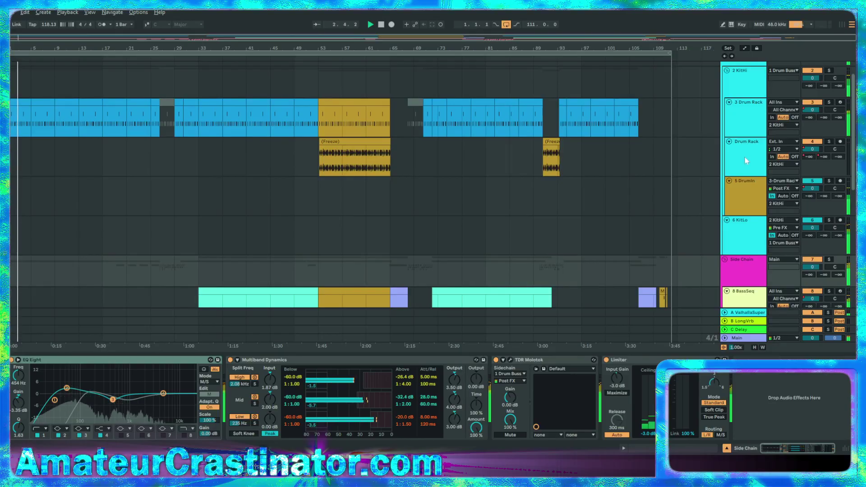
Examine the effect chains on the frozen Drum Rack, DrumIn and KitLo tracks, folding DrumIn's Audio Effect Rack.
click(746, 158)
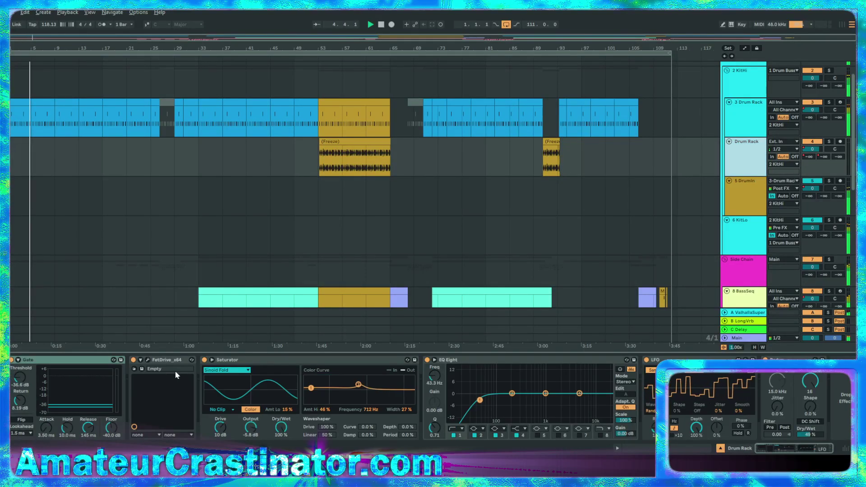
click(745, 195)
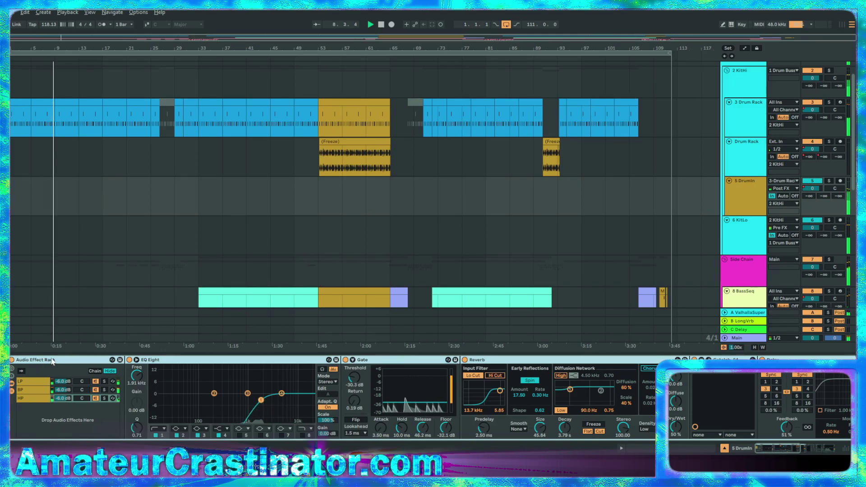
double_click(52, 361)
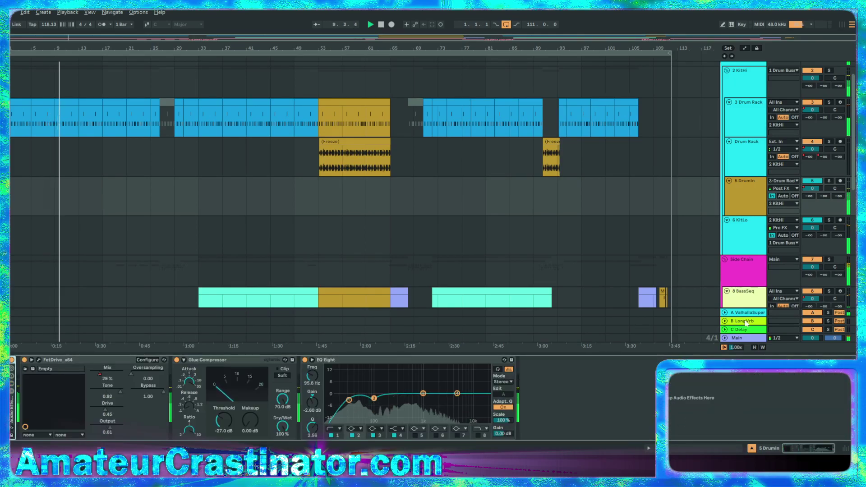
key(Down)
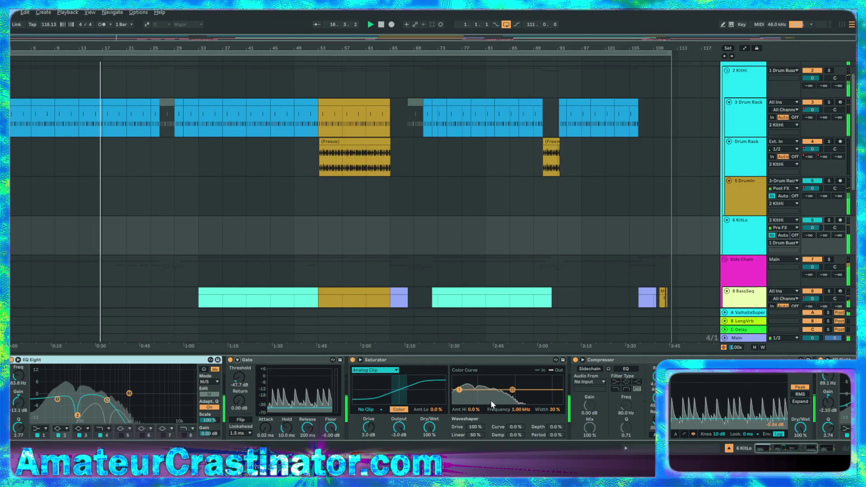
drag(780, 449, 808, 453)
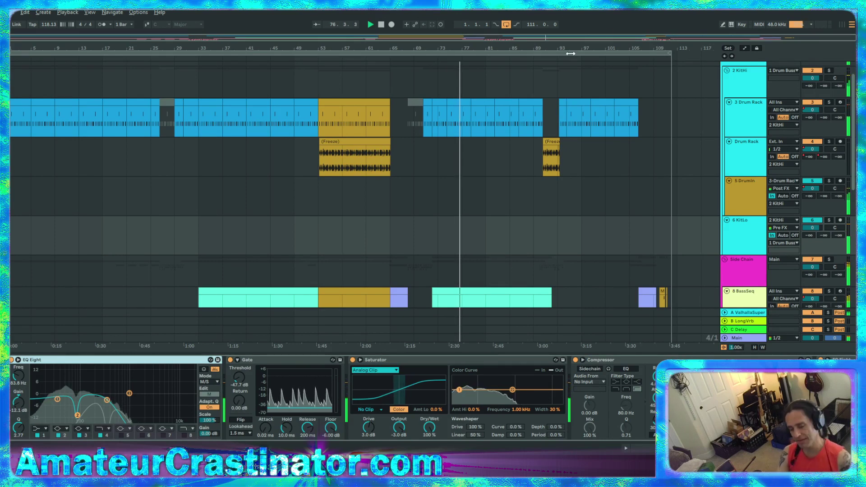
Examine the effect chains on the KitLo track, the Main track and the Side Chain group.
click(744, 228)
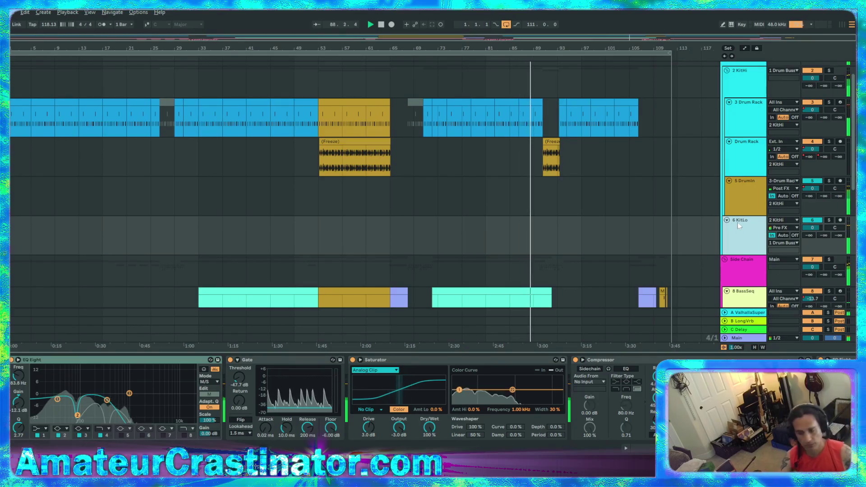
click(756, 338)
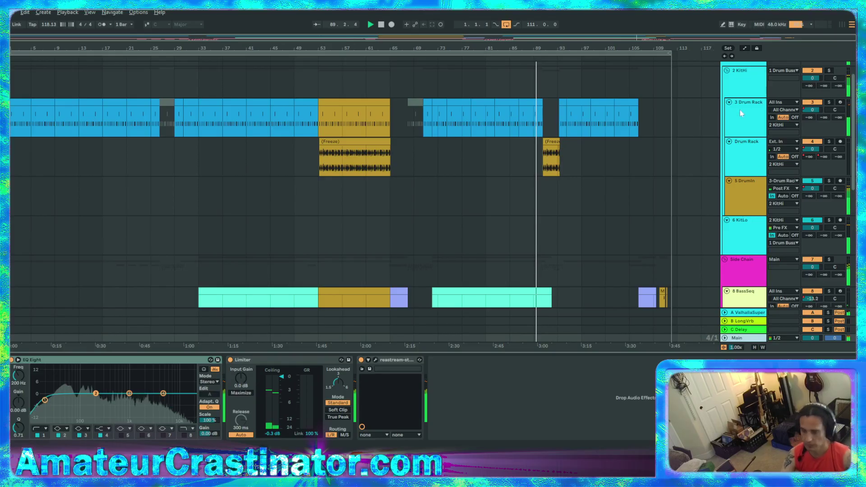
click(744, 278)
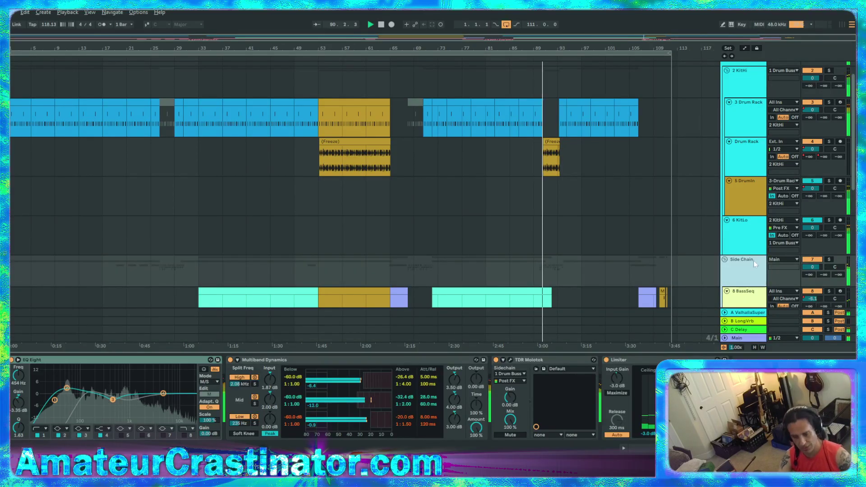
scroll(754, 271, down, 3)
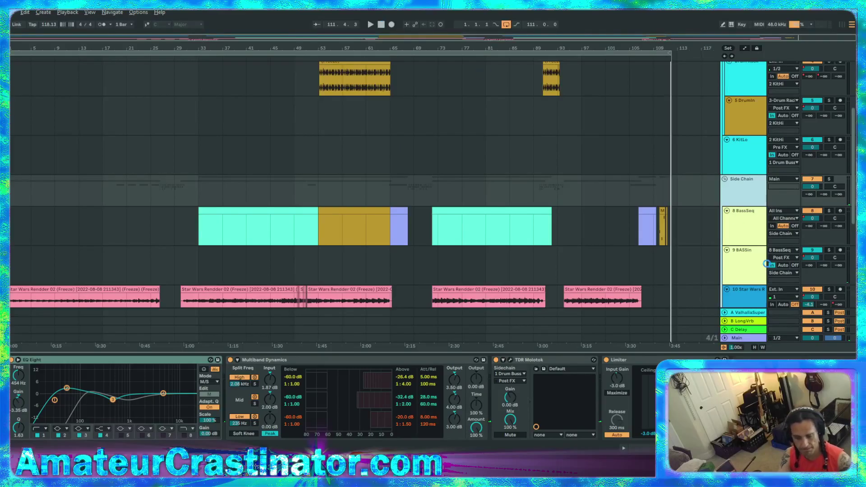
Open the 90 BPM Live Set with the Vox group and play it from the beginning.
click(808, 352)
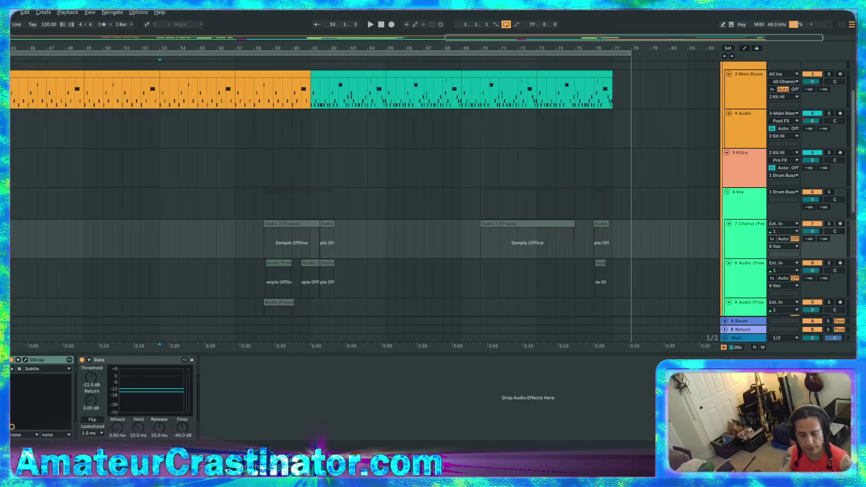
key(minus)
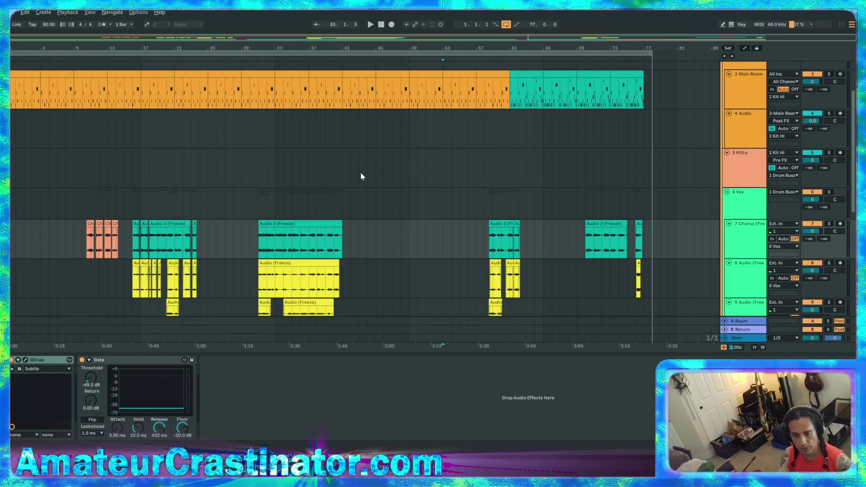
click(381, 26)
scroll(410, 202, down, 6)
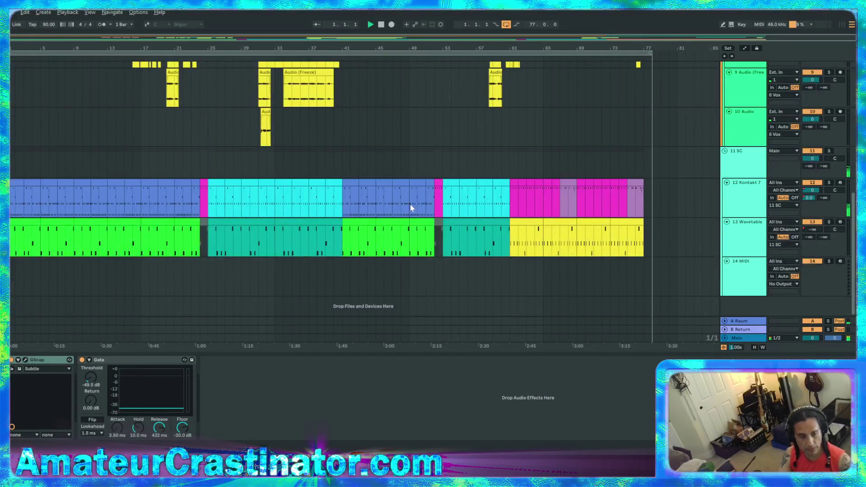
scroll(416, 203, up, 6)
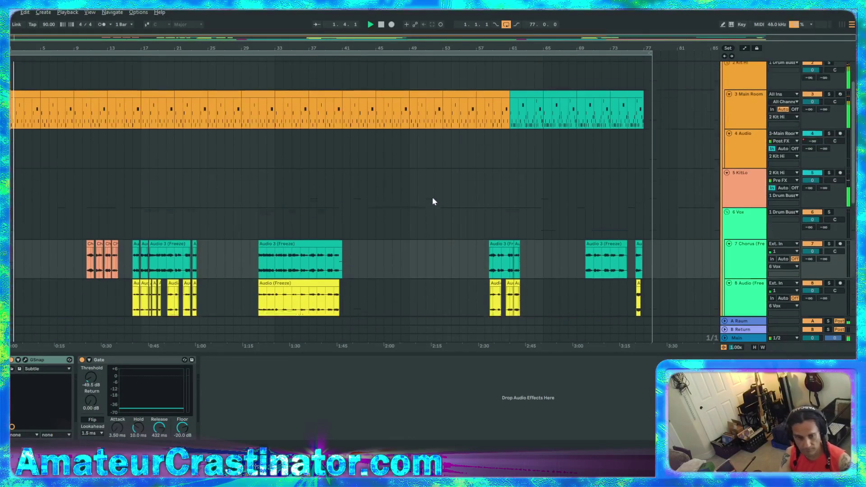
Examine the Vox group's effect chain while the group is temporarily deactivated.
scroll(434, 195, down, 3)
scroll(435, 194, up, 1)
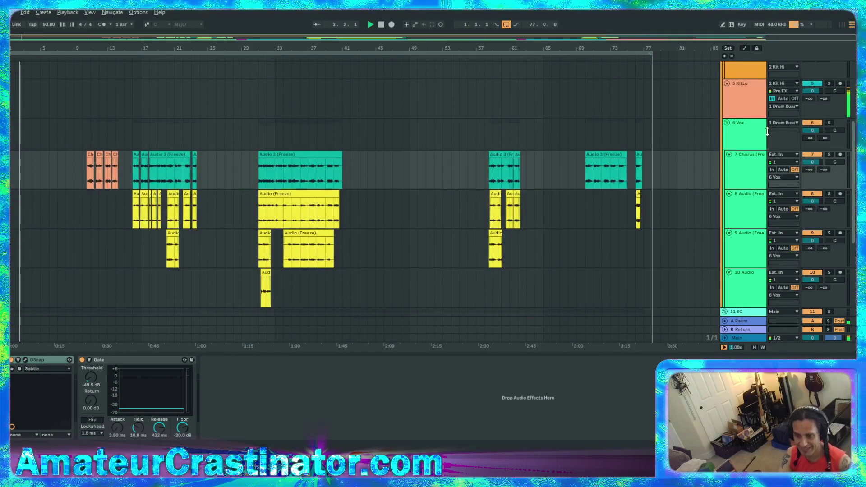
scroll(768, 131, up, 1)
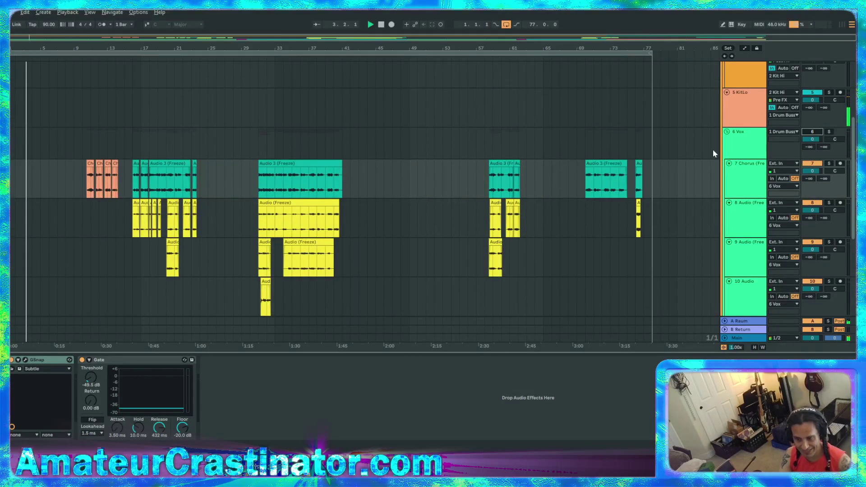
click(714, 152)
scroll(316, 397, right, 5)
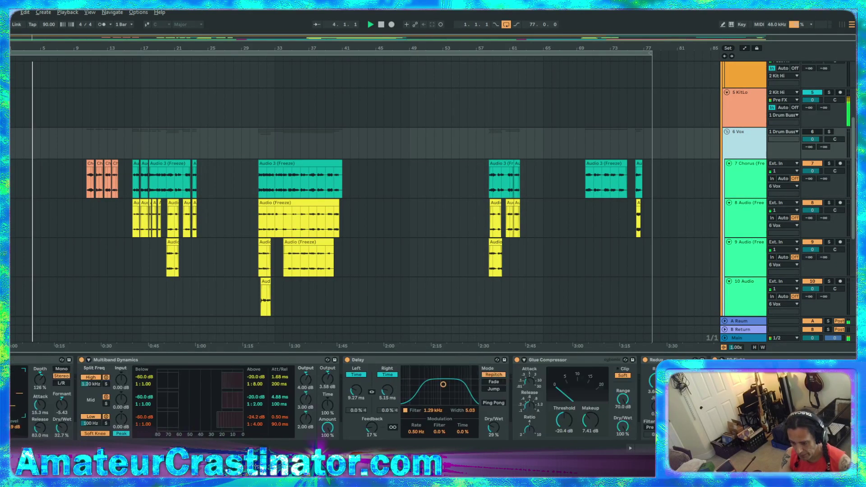
click(812, 132)
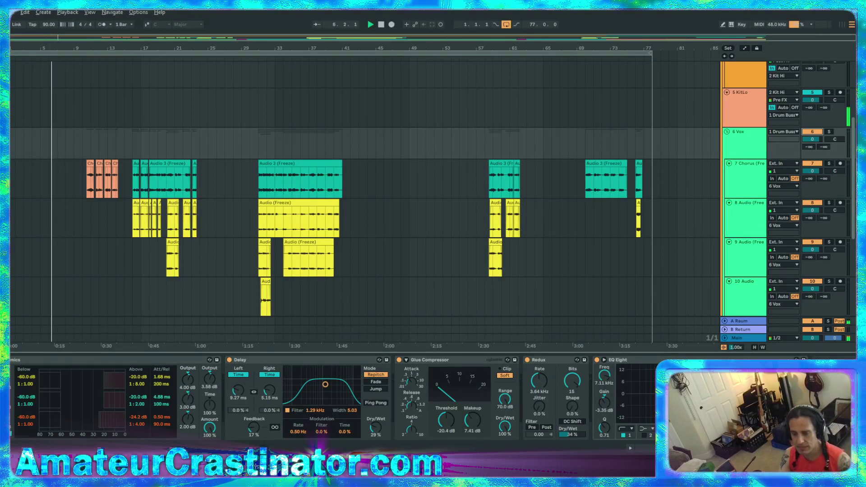
Look over the arrangement's tracks from the Drum Buss group down to the Kontakt 7, Wavetable and MIDI tracks.
scroll(762, 190, up, 3)
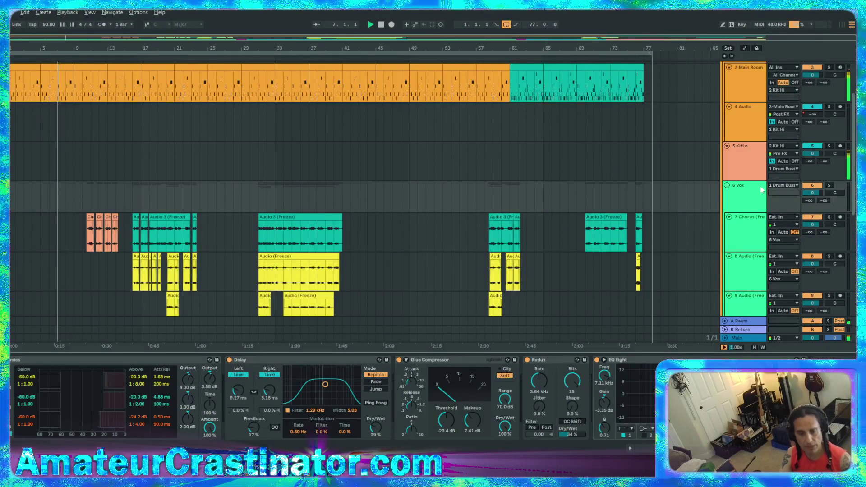
scroll(736, 154, up, 3)
scroll(749, 119, up, 1)
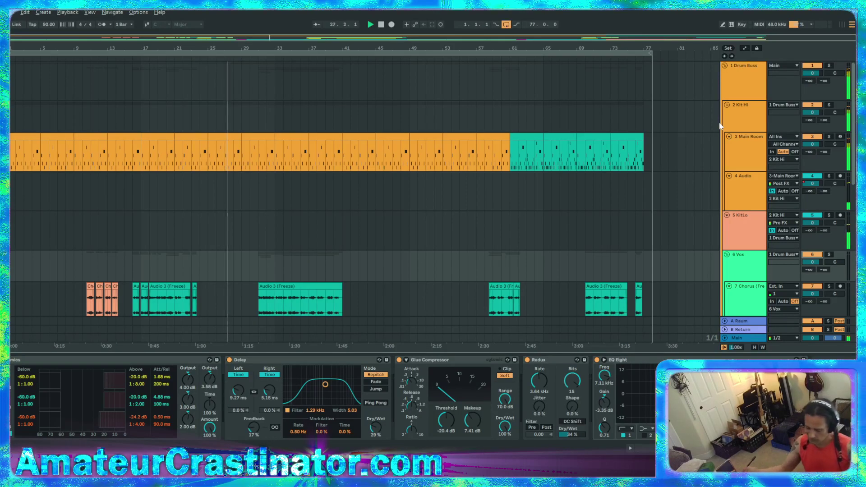
scroll(486, 287, down, 3)
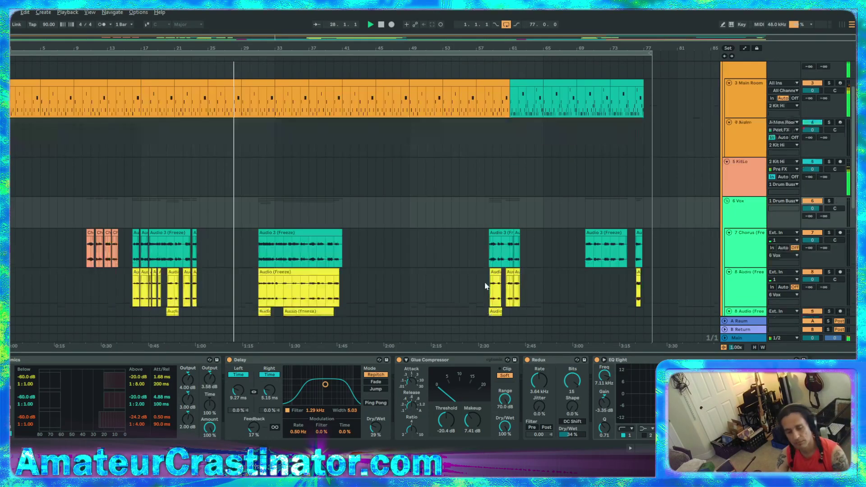
scroll(458, 248, down, 13)
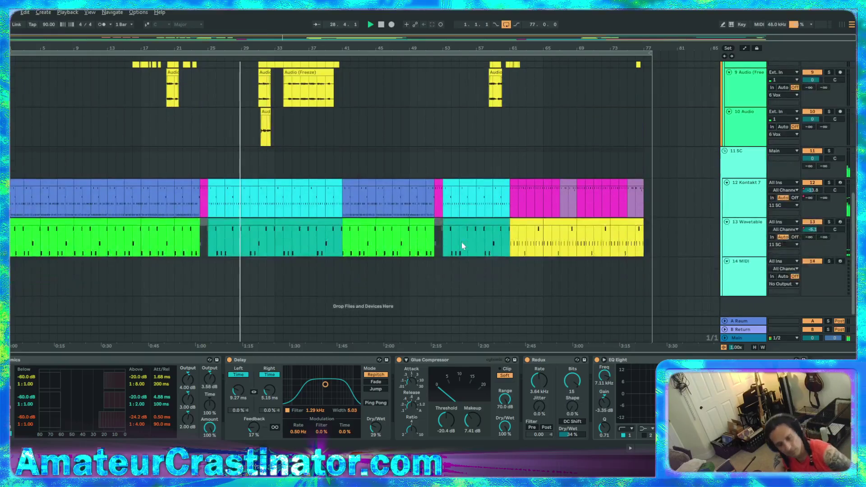
Look over the arrangement from the Drum Buss group through the vocal tracks to the Kontakt 7 and Wavetable tracks during playback.
scroll(462, 240, up, 15)
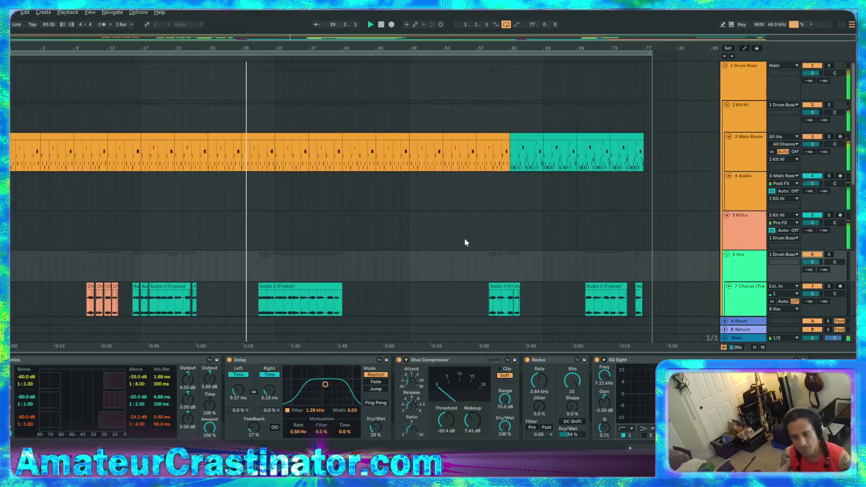
scroll(467, 244, down, 1)
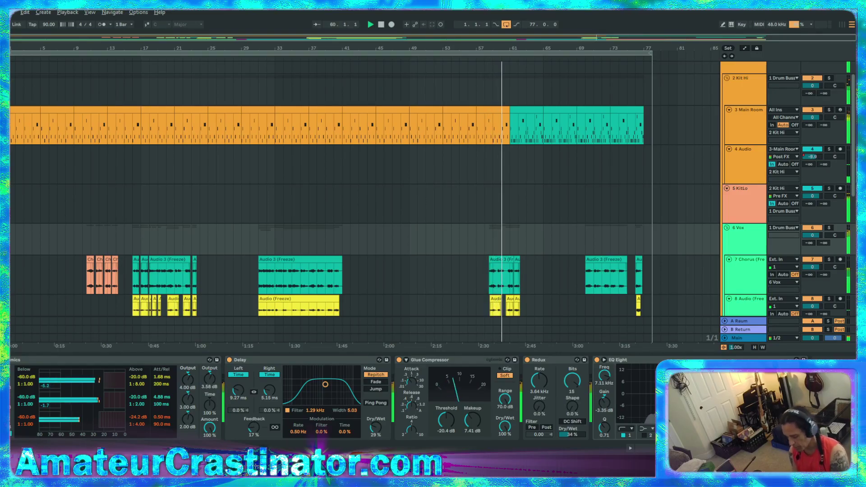
click(348, 243)
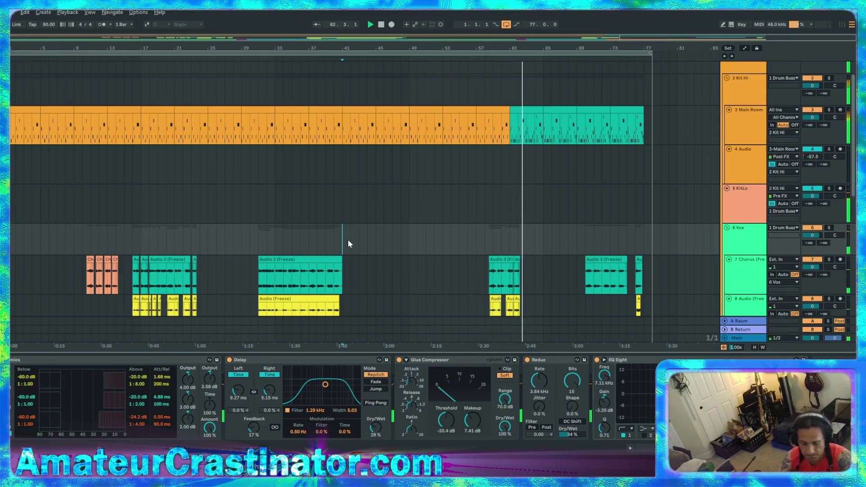
scroll(510, 247, down, 3)
scroll(537, 210, down, 4)
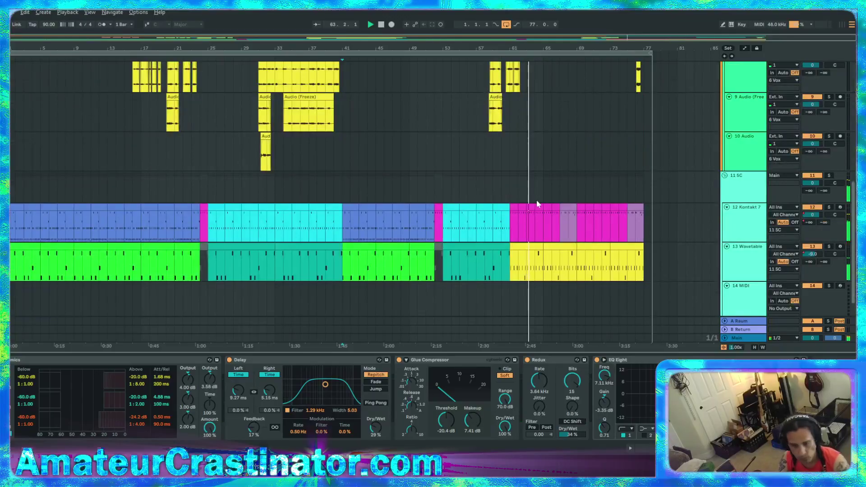
scroll(537, 200, up, 3)
scroll(538, 229, up, 5)
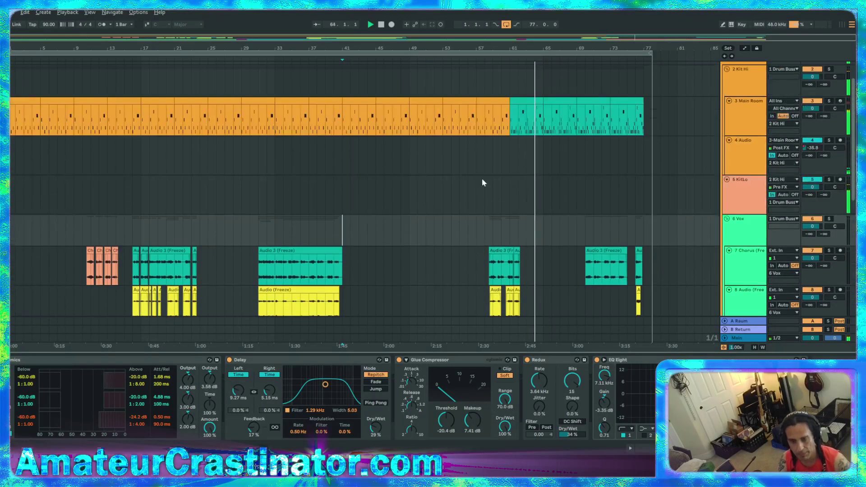
scroll(479, 194, down, 1)
scroll(474, 213, down, 5)
Examine the frozen vocal clips around bars 58 to 62 against the Kontakt 7 and Wavetable parts at a closer zoom.
ctrl+scroll(481, 227, up, 4)
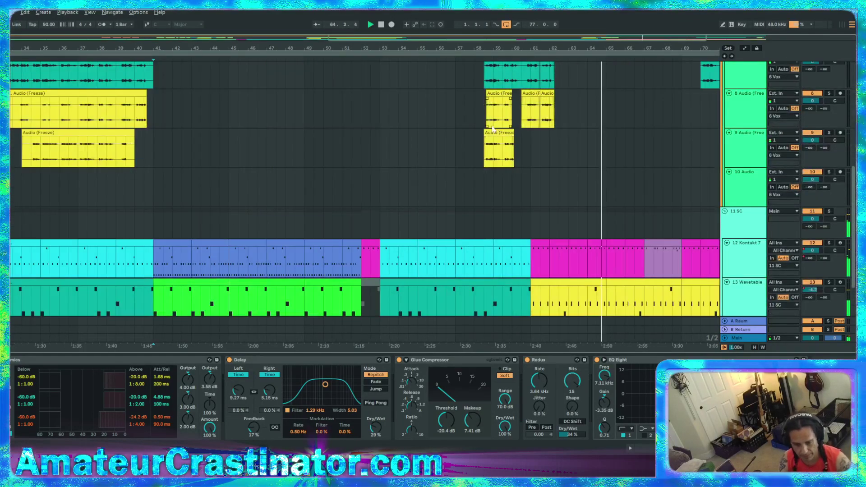
scroll(478, 185, up, 3)
scroll(477, 198, down, 3)
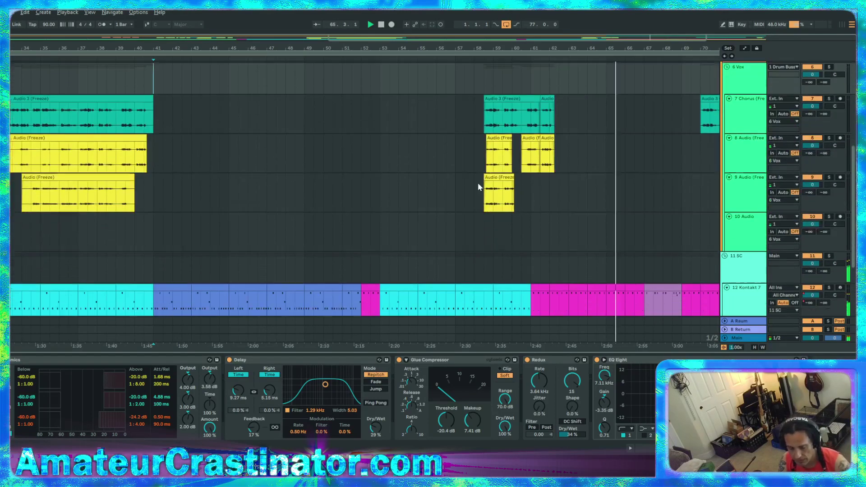
scroll(562, 180, up, 4)
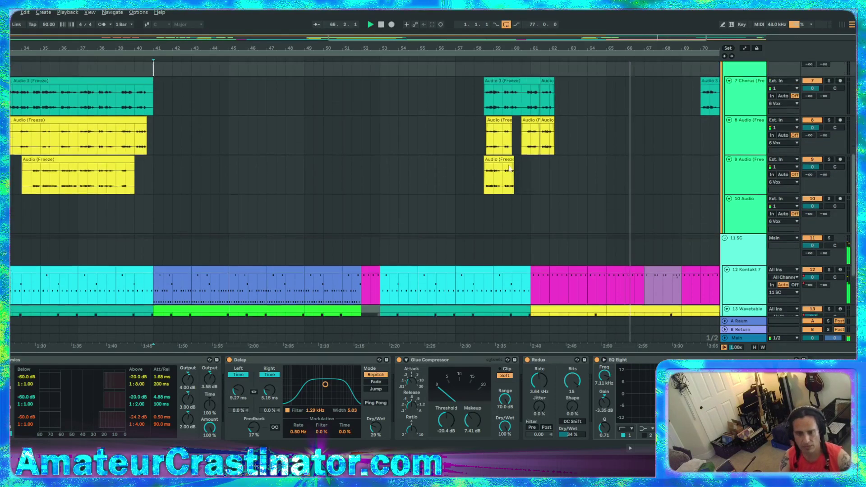
scroll(461, 155, up, 2)
scroll(451, 158, down, 3)
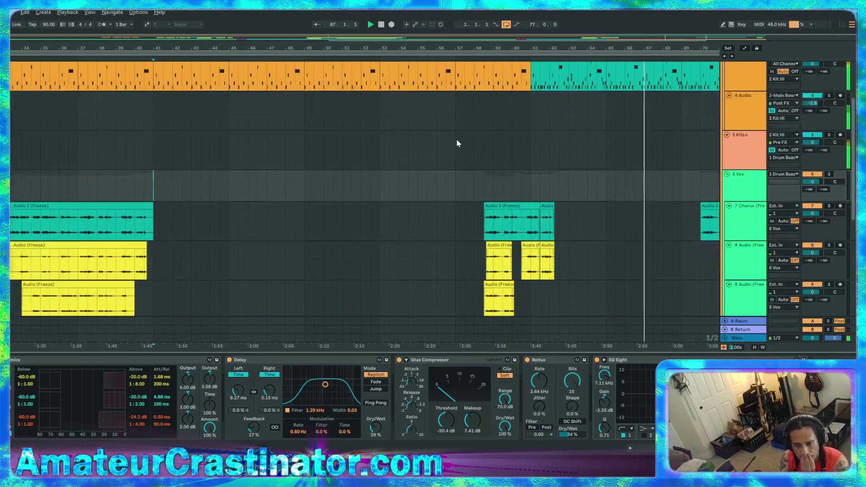
scroll(461, 168, down, 2)
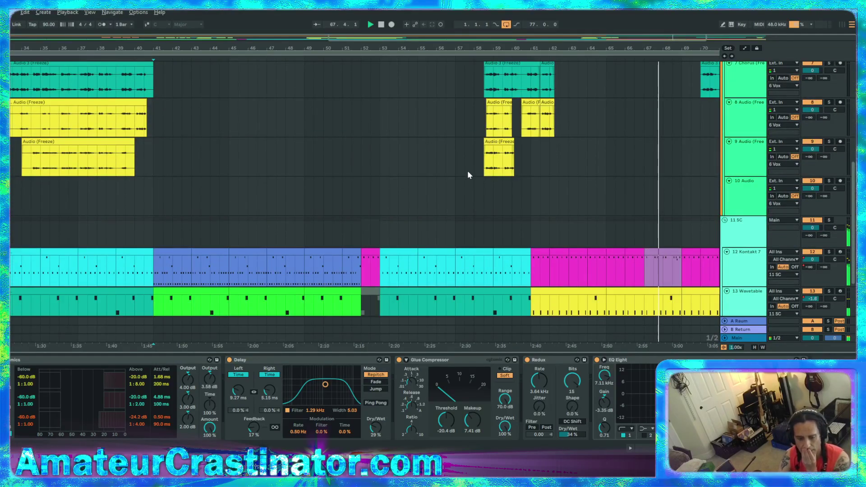
scroll(475, 158, down, 2)
scroll(460, 160, up, 3)
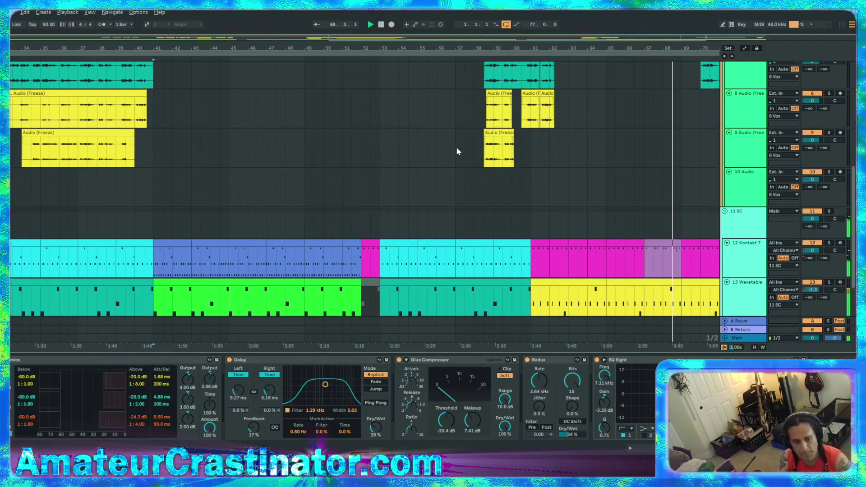
Compare the placement of the Vox group's clips with the Kontakt 7 and Wavetable sections across the whole song.
scroll(375, 168, left, 4)
scroll(294, 171, down, 3)
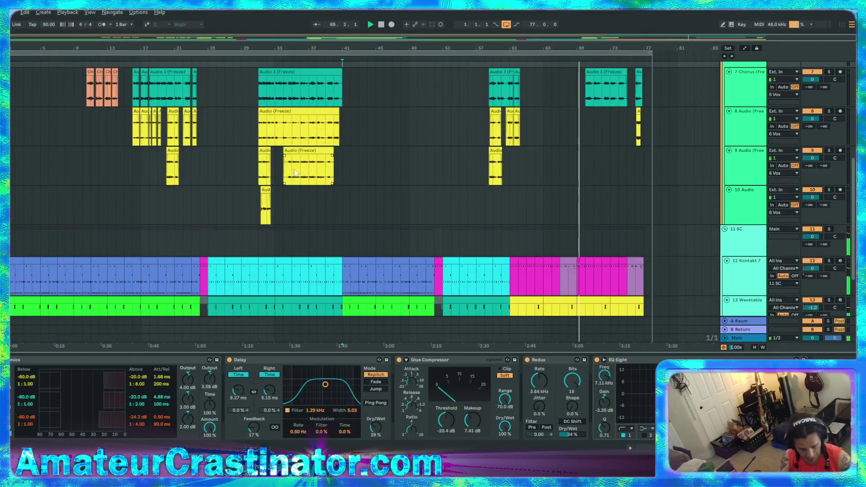
scroll(298, 165, down, 2)
scroll(301, 167, down, 1)
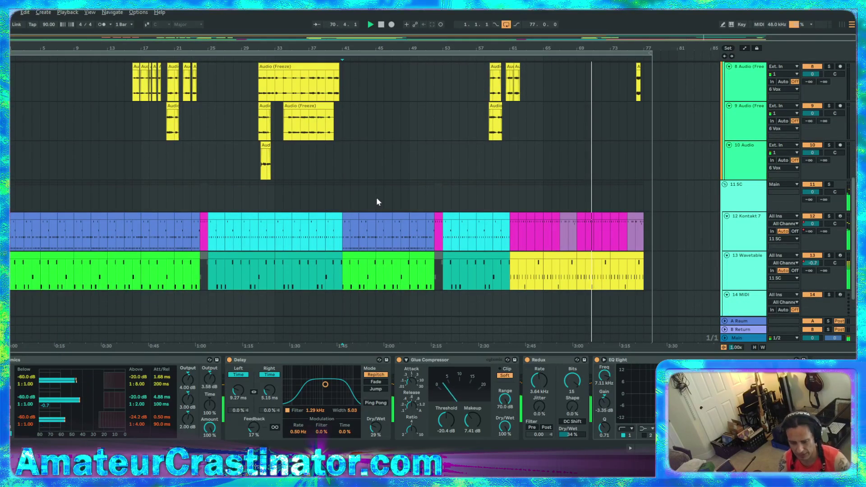
scroll(396, 193, up, 4)
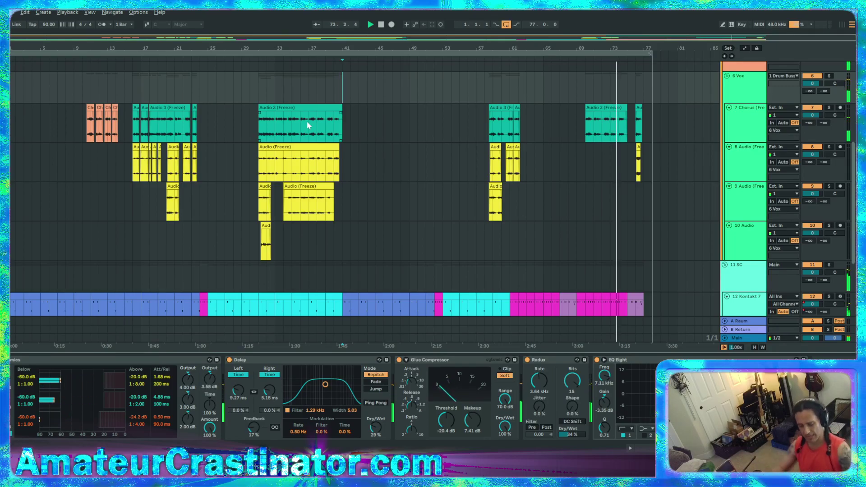
scroll(394, 162, down, 2)
scroll(394, 163, down, 2)
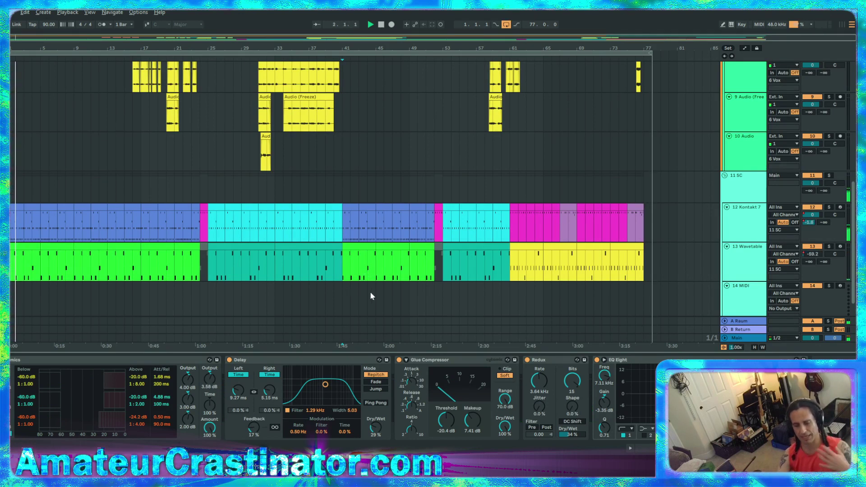
scroll(434, 262, up, 3)
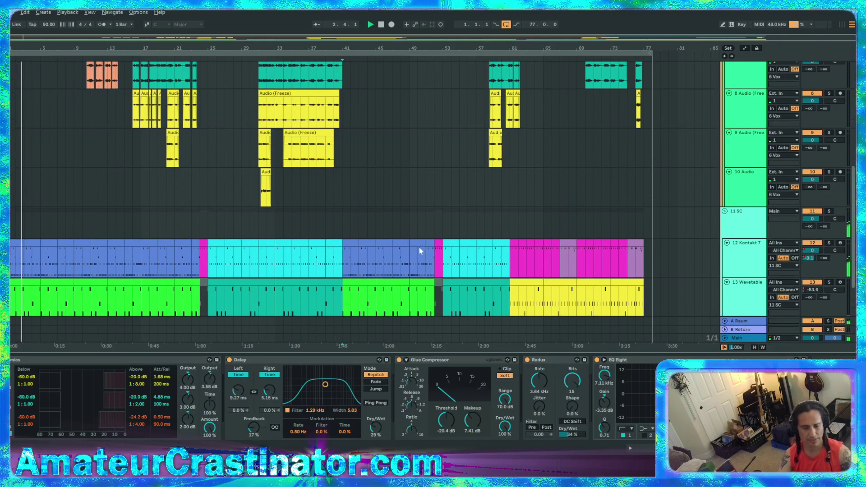
scroll(503, 239, up, 1)
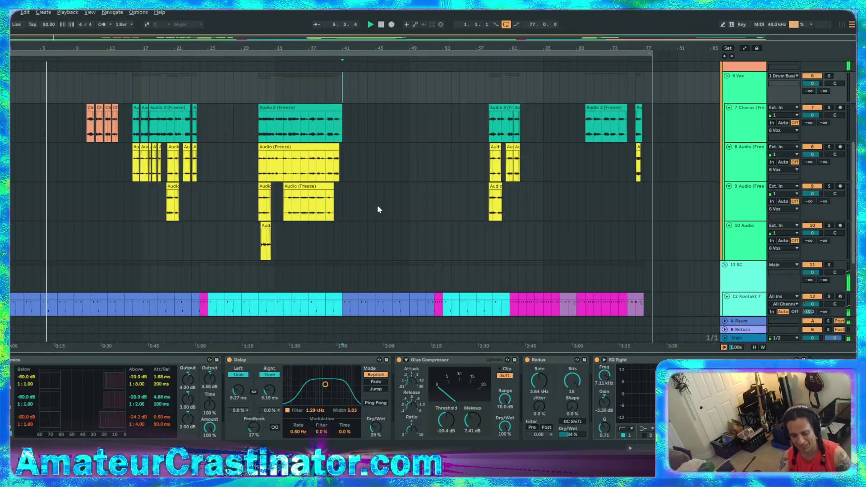
scroll(429, 190, down, 2)
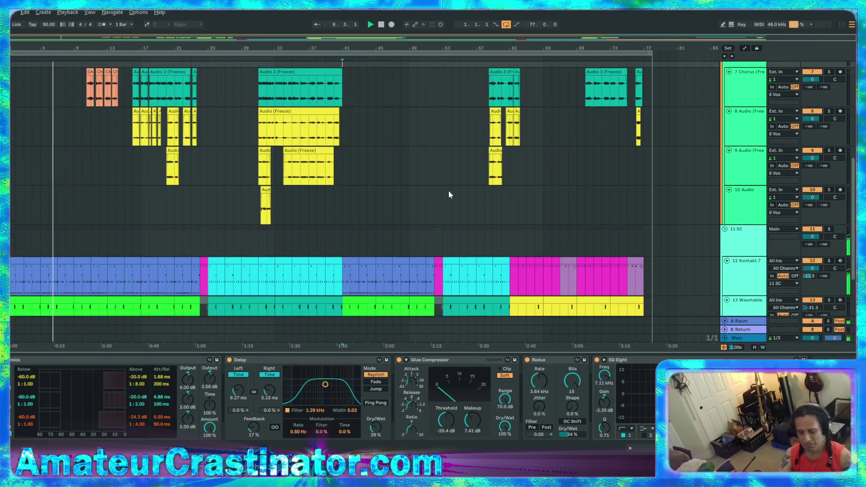
scroll(450, 193, up, 2)
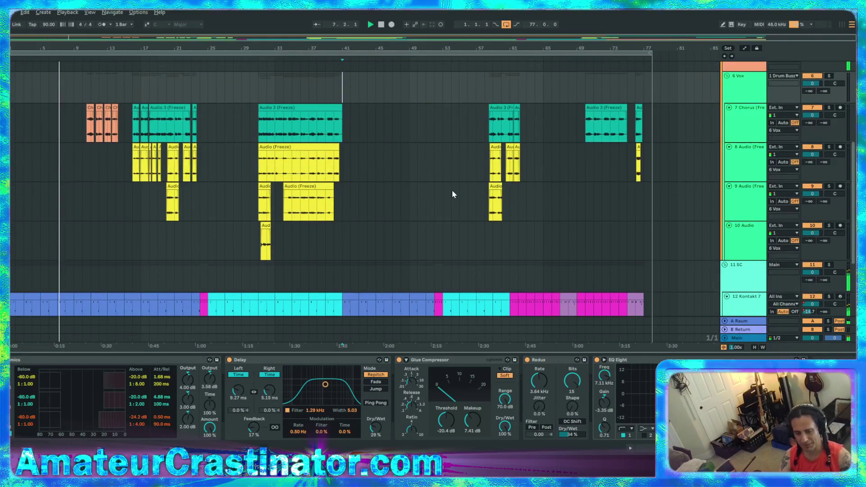
scroll(447, 189, down, 2)
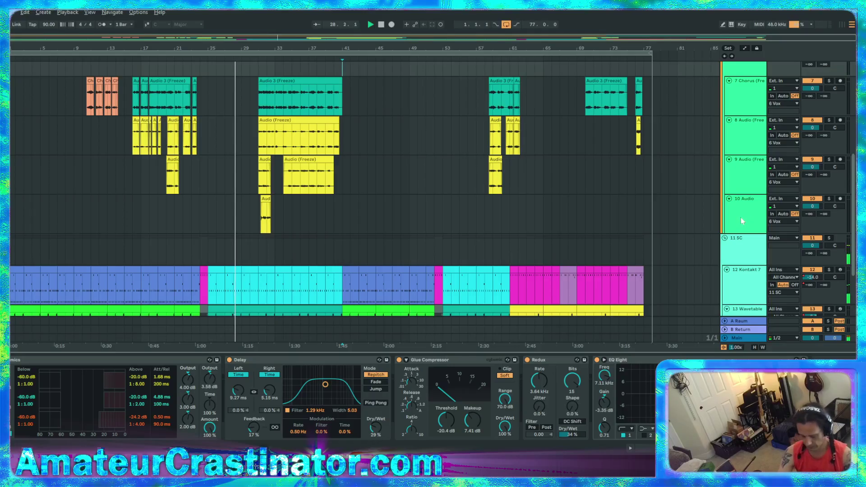
scroll(741, 217, up, 2)
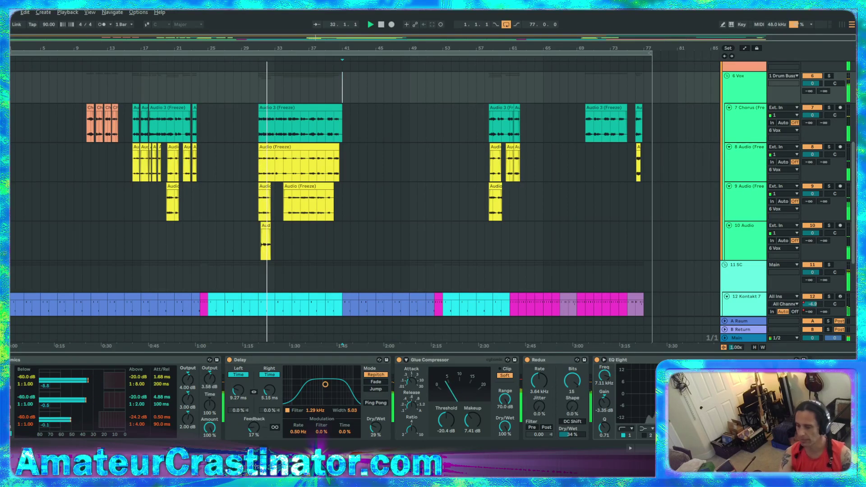
Switch from the 90 BPM song to the 106 BPM Live Set with the FM8 tracks and play it from the beginning.
key(space)
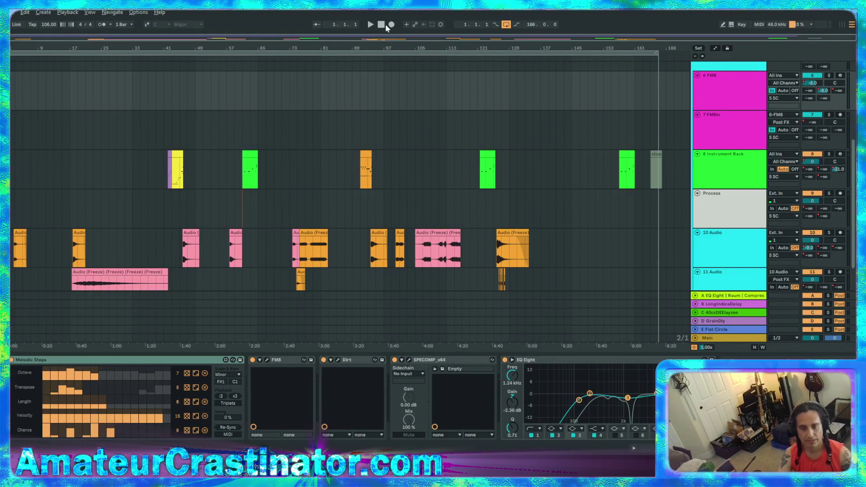
scroll(389, 220, up, 5)
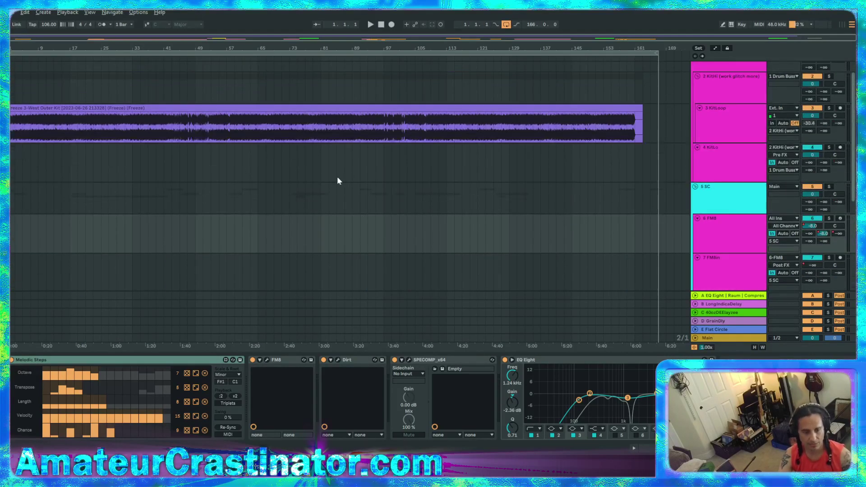
scroll(483, 183, down, 6)
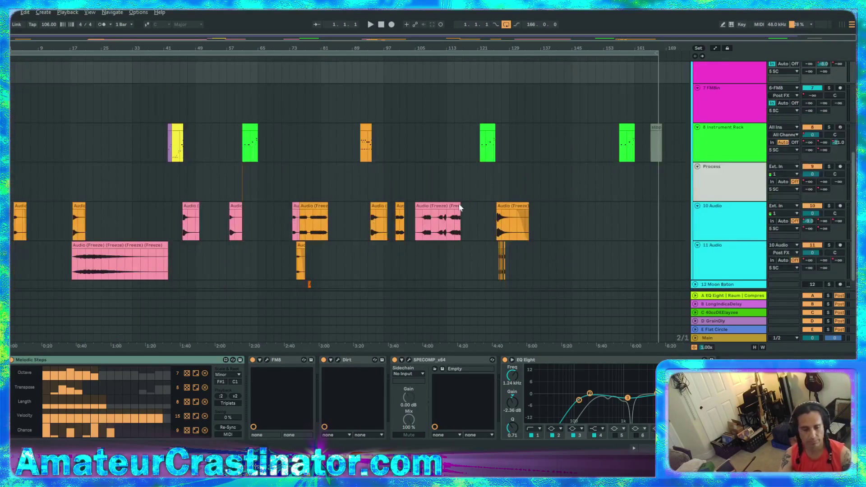
key(space)
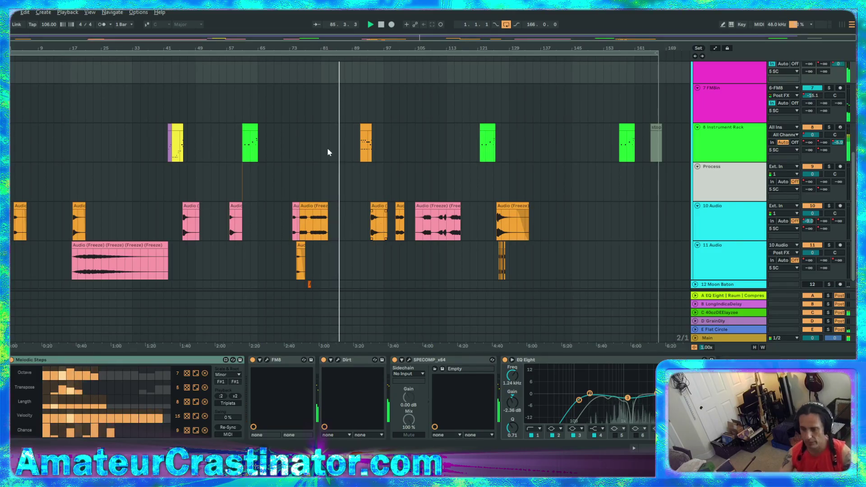
Examine the effect chains on the SC group and the Instrument Rack track.
scroll(713, 117, up, 3)
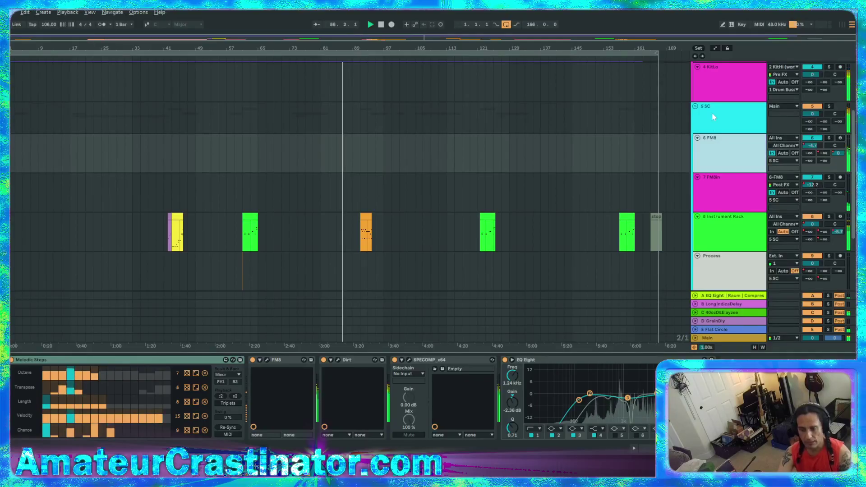
click(712, 118)
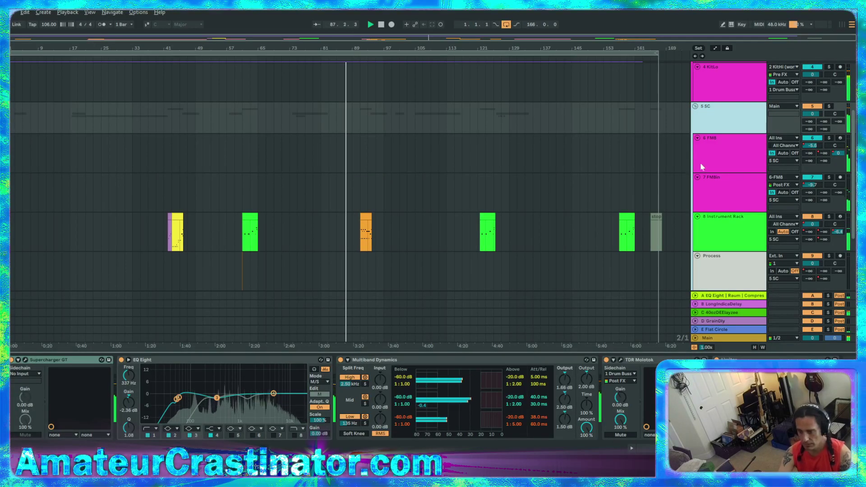
scroll(714, 155, down, 3)
scroll(727, 142, up, 1)
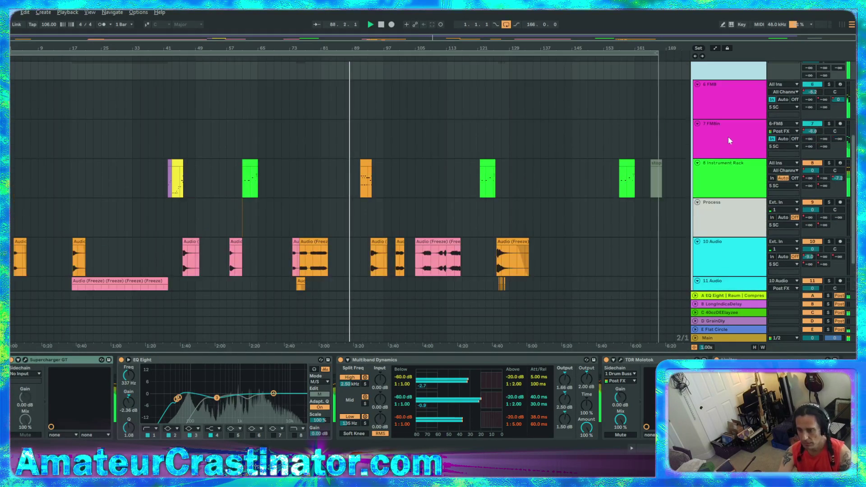
click(722, 178)
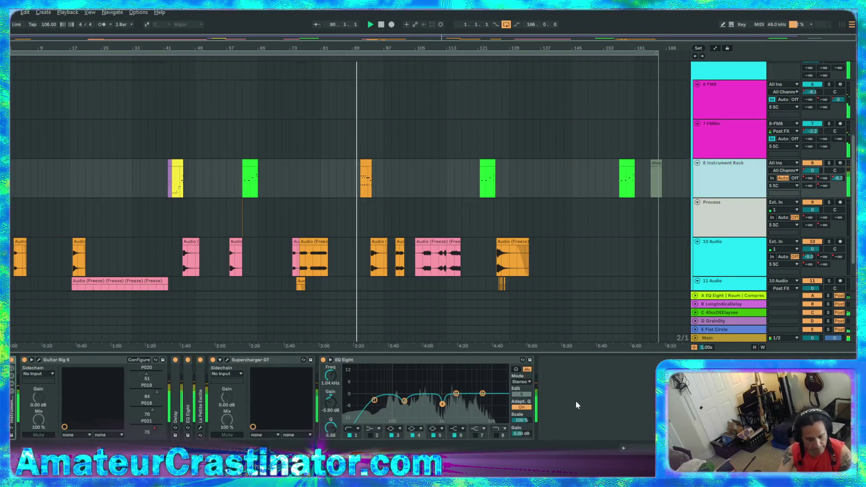
Compare the Instrument Rack sound with Supercharger GT off and on, and add a Compressor after its EQ Eight.
click(213, 359)
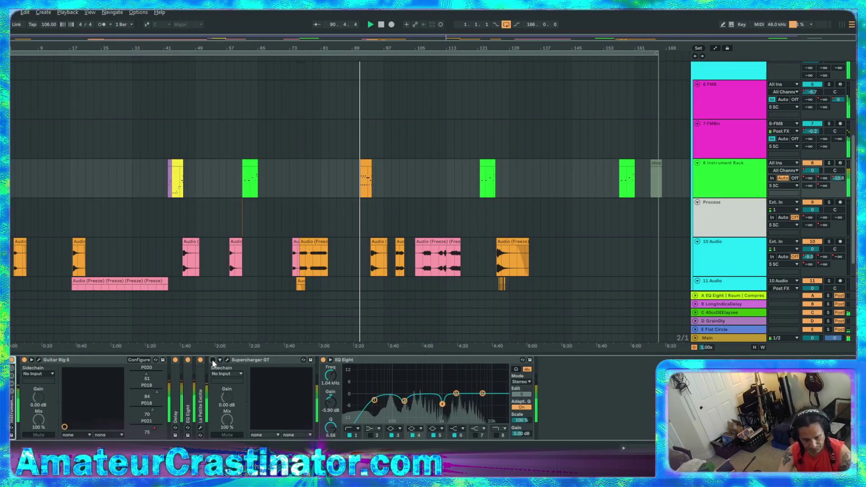
click(212, 360)
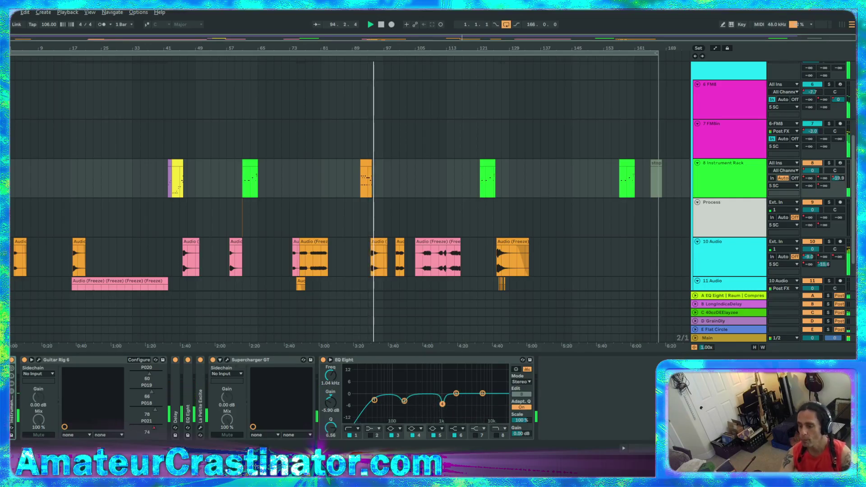
key(ctrl+v)
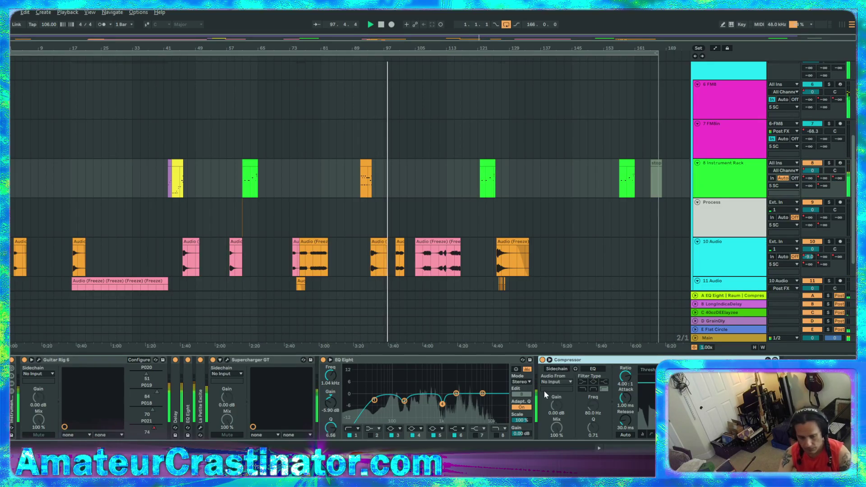
Bypass and re-enable Supercharger GT on the Instrument Rack track once more, and open its plug-in window to view the settings.
click(212, 359)
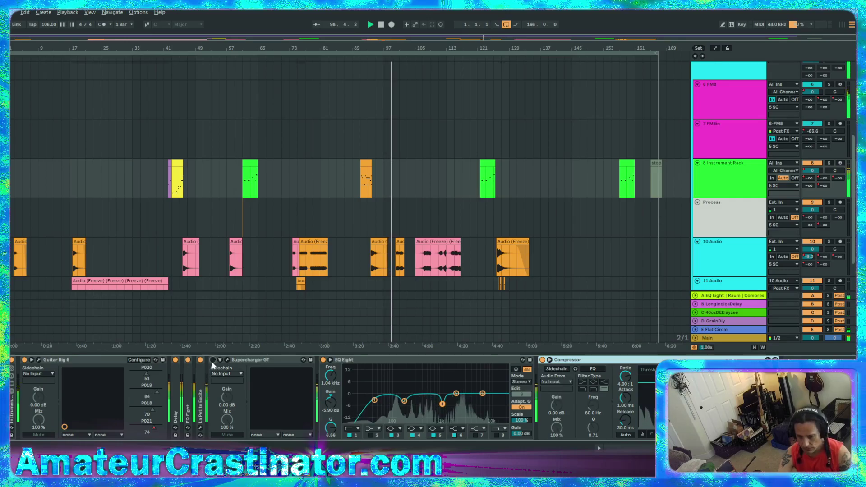
click(213, 360)
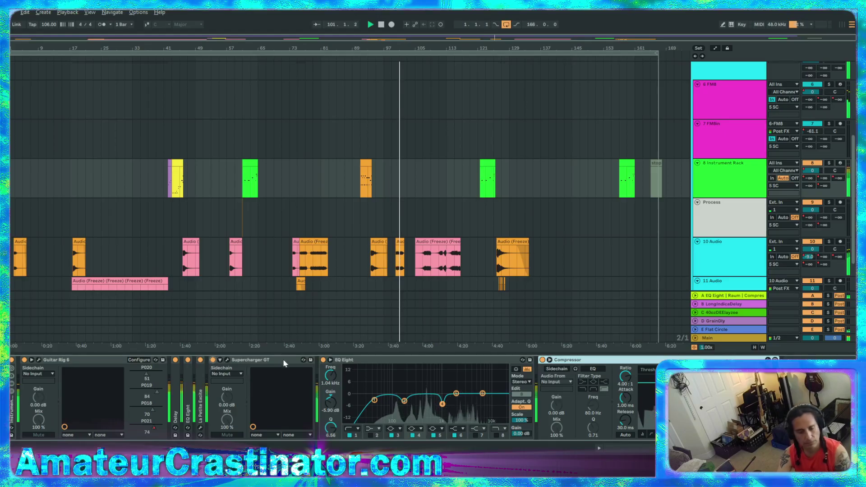
click(226, 360)
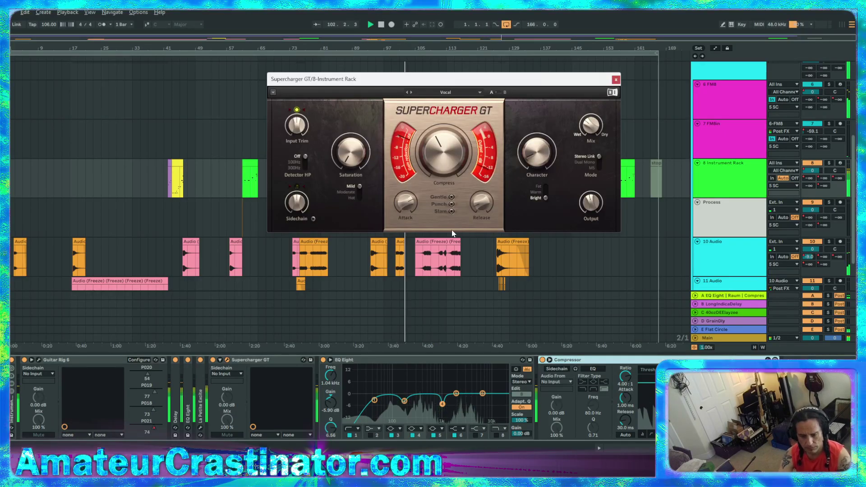
Adjust Supercharger GT's Attack and Compress amounts on the Instrument Rack and lower its Output to -3.5 dB.
drag(406, 203, 406, 219)
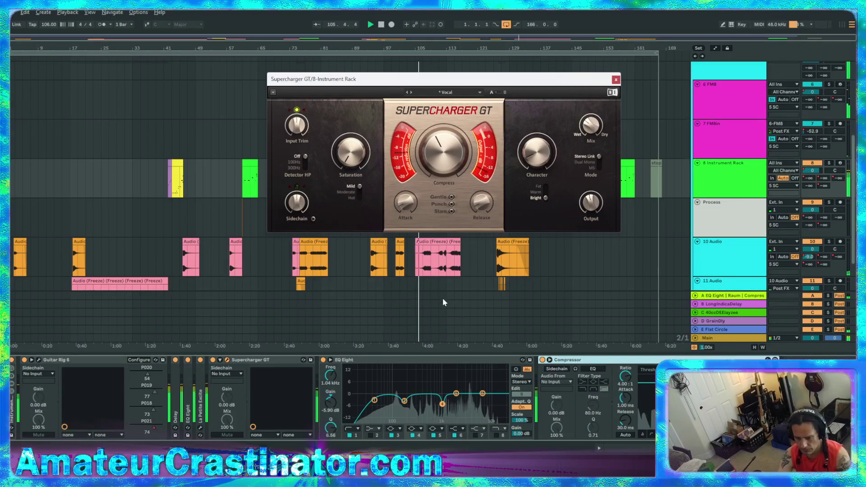
drag(408, 205, 407, 194)
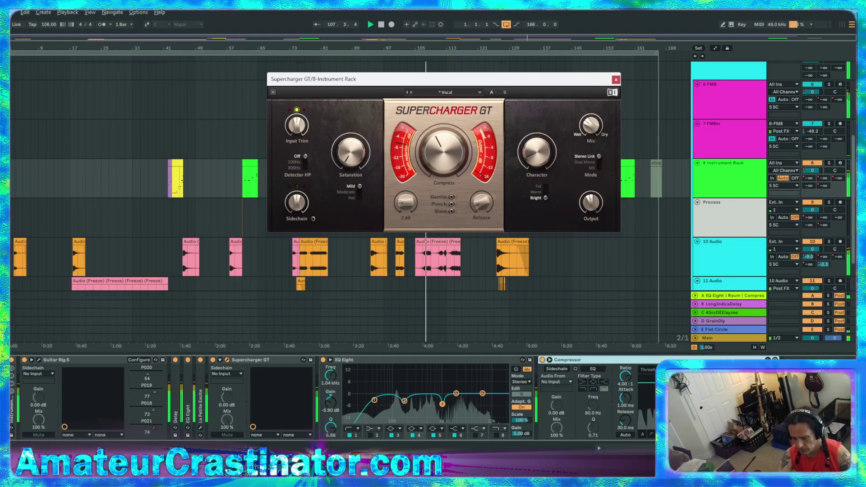
drag(408, 206, 408, 204)
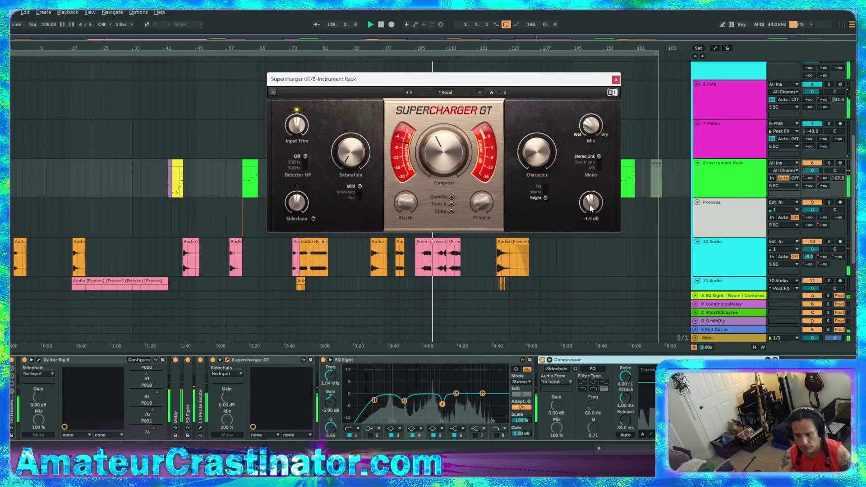
drag(591, 204, 592, 205)
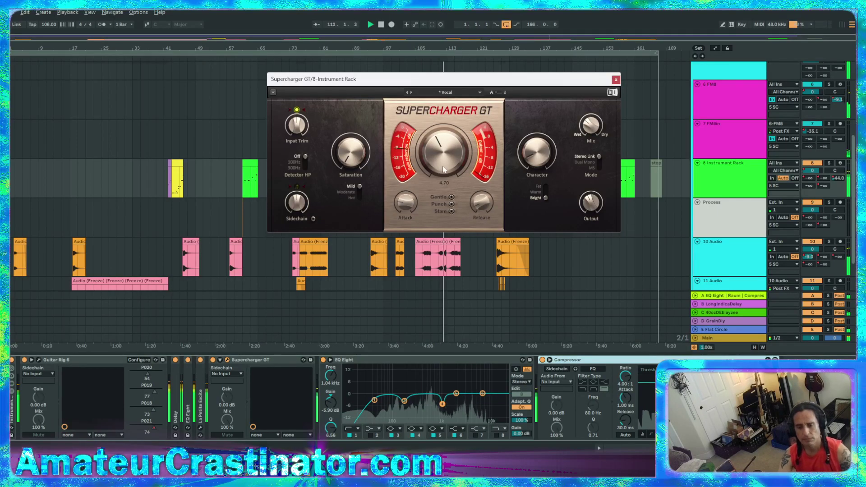
mouse_move(445, 164)
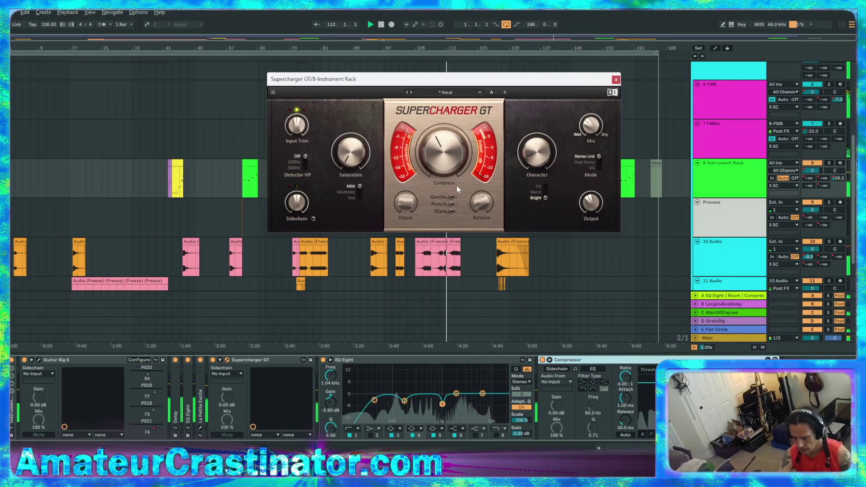
mouse_move(392, 206)
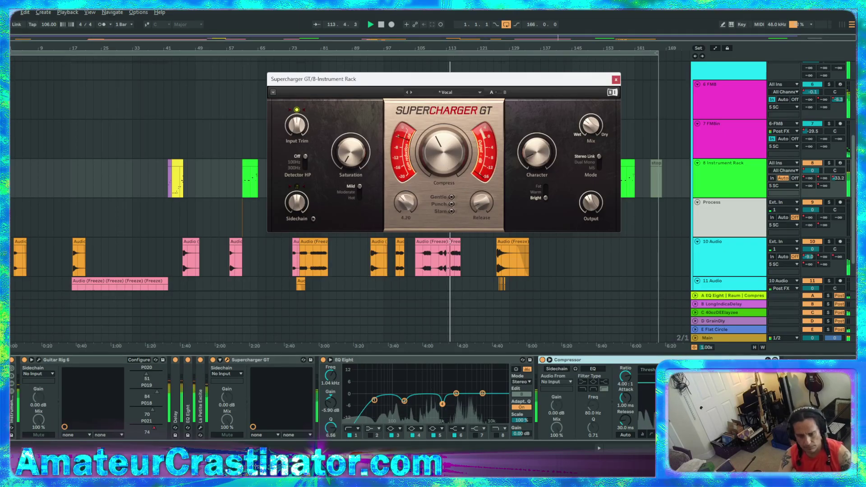
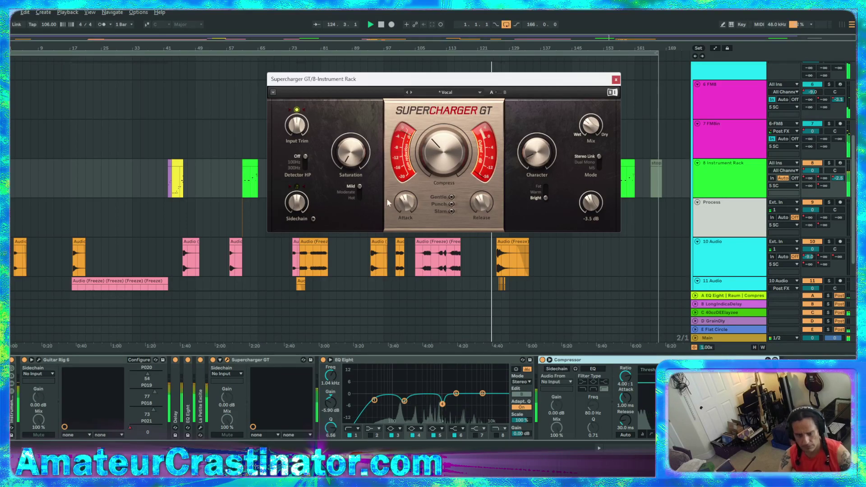
mouse_move(312, 198)
mouse_move(590, 126)
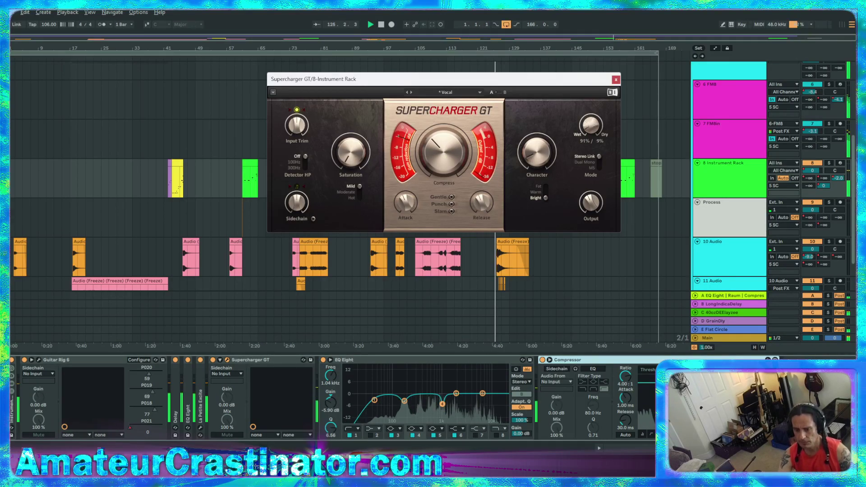
Restart the song from the beginning and reduce Supercharger GT's Mix to blend in a little dry signal.
key(space)
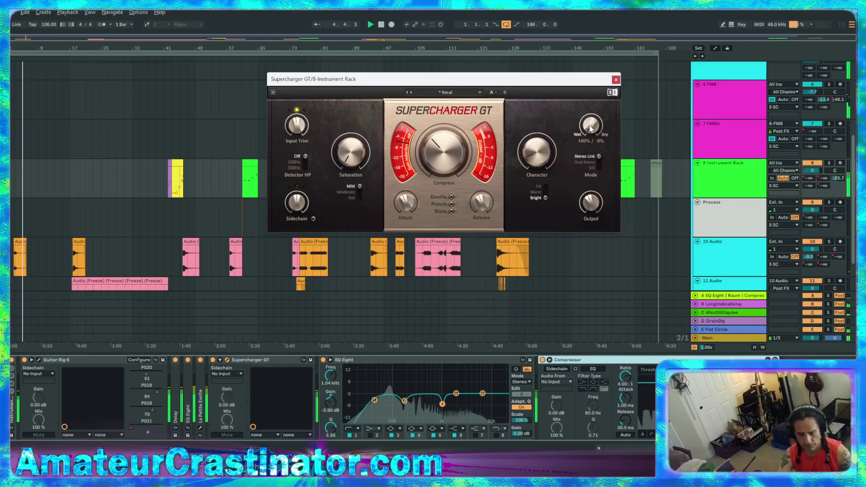
click(220, 360)
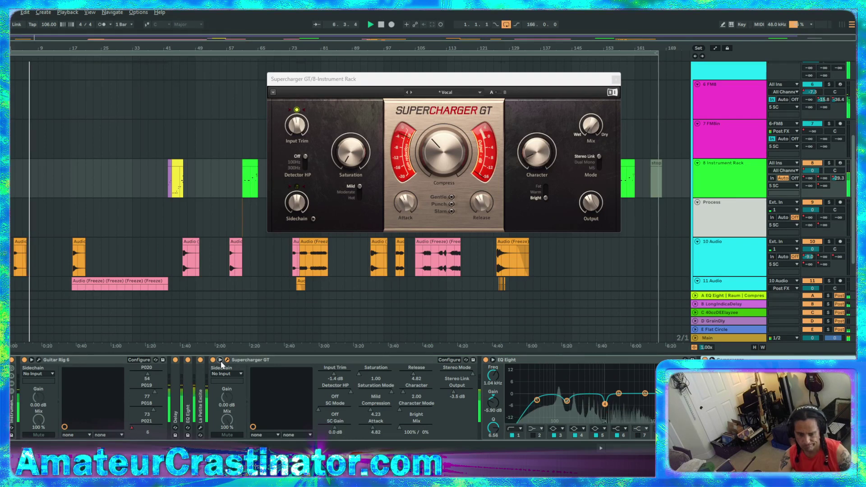
click(220, 360)
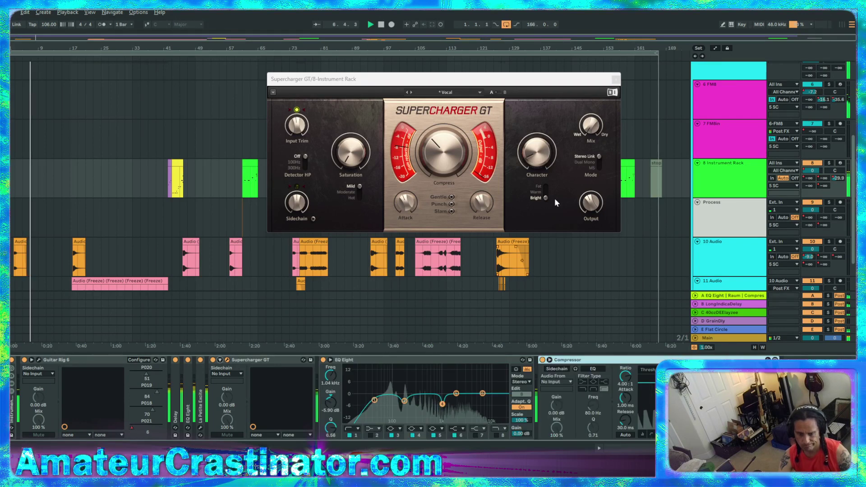
click(591, 125)
drag(591, 126, 591, 105)
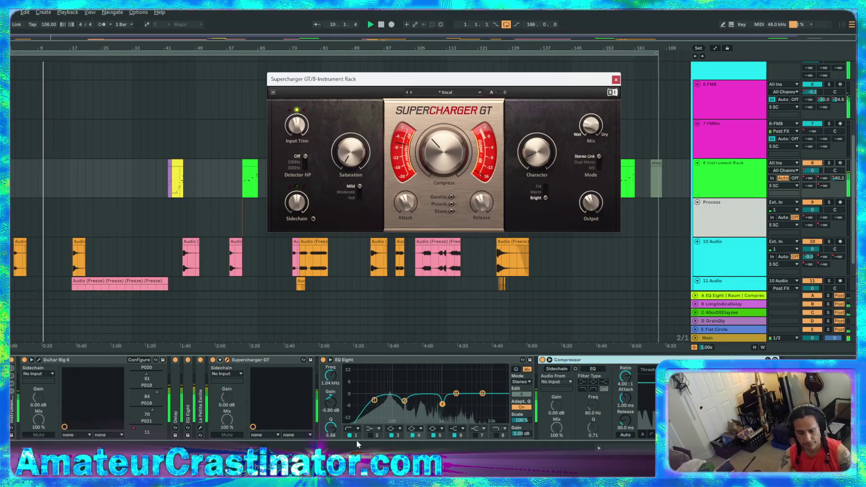
Lower EQ Eight's low-cut frequency to 27.1 Hz and widen the dip near 1 kHz, setting it to 1.14 kHz, -7.76 dB and Q 1.15.
click(347, 399)
drag(348, 400, 375, 400)
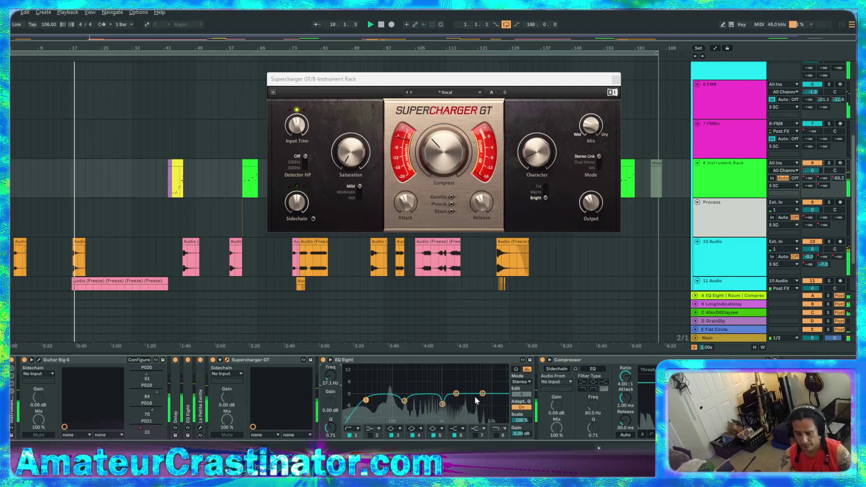
click(443, 404)
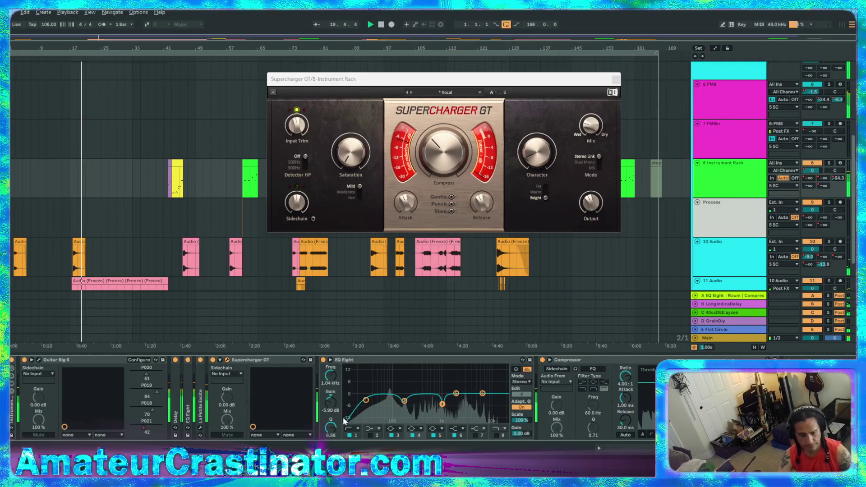
scroll(331, 428, down, 5)
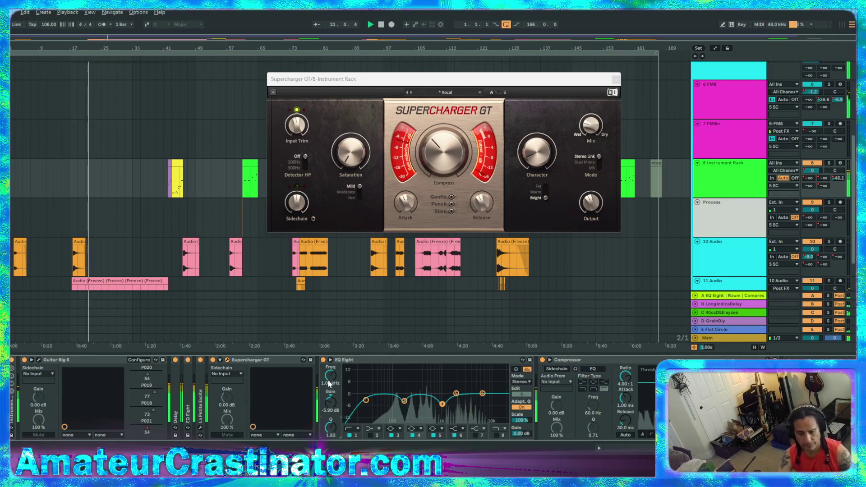
drag(331, 375, 331, 374)
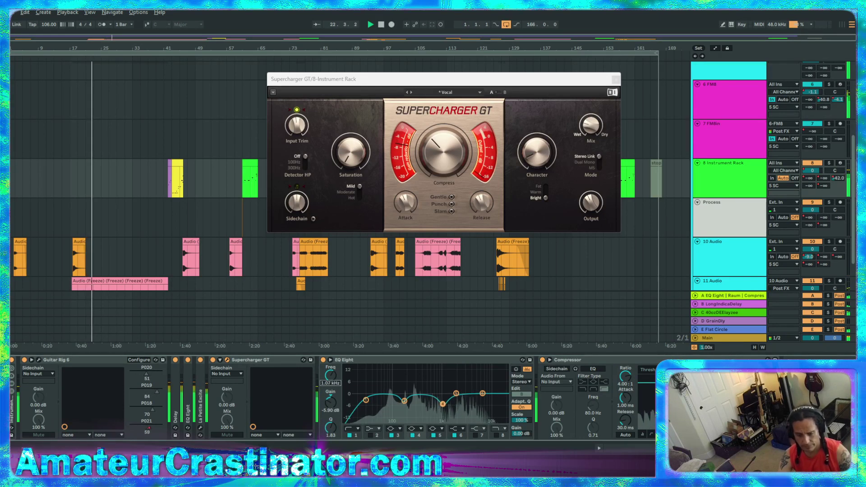
drag(330, 403, 332, 435)
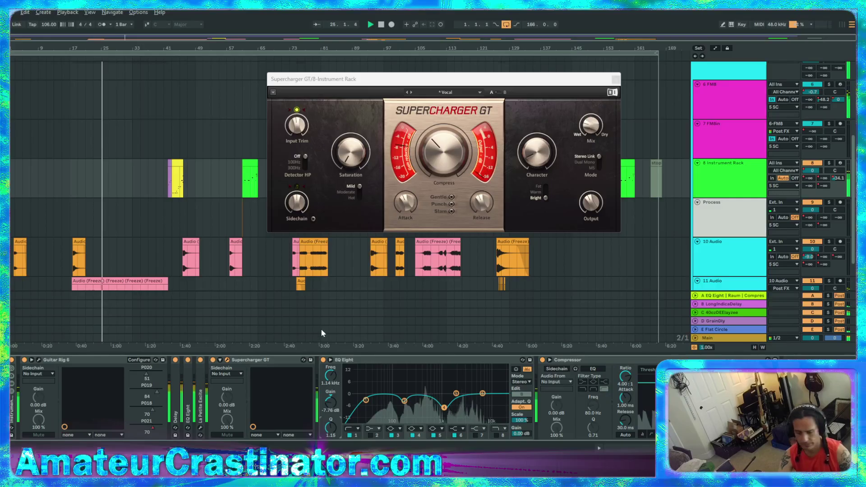
Compare the sound with EQ Eight bypassed and active, and raise Supercharger GT's Attack to about 5.8.
click(323, 360)
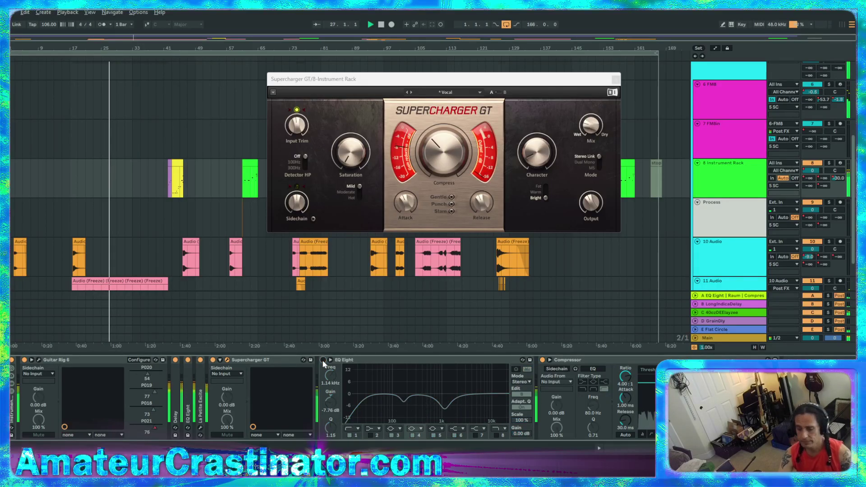
click(323, 360)
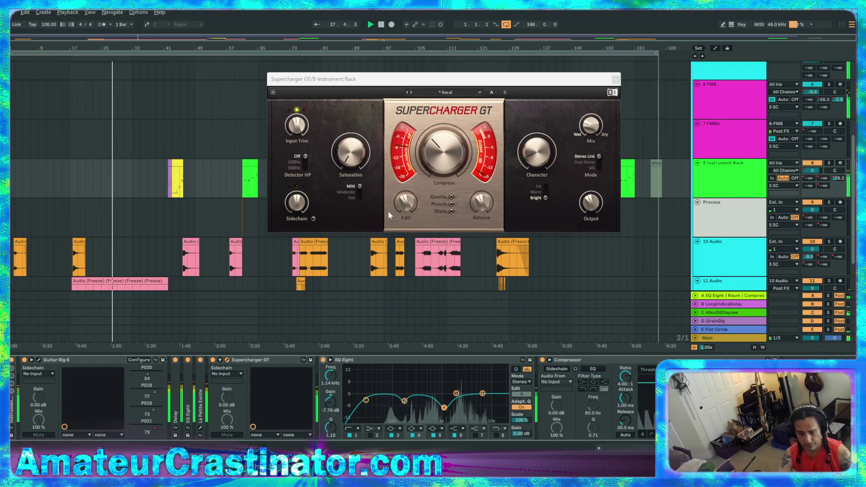
drag(406, 209, 409, 207)
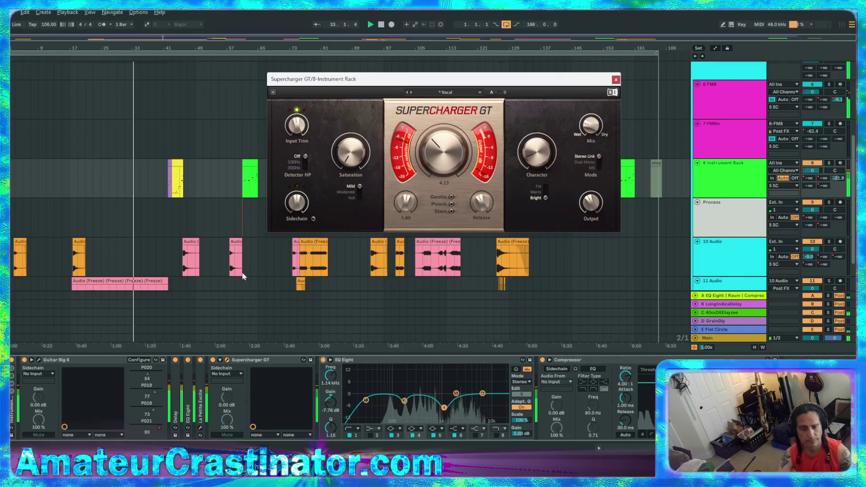
Play the song from bar 73, reselect the Instrument Rack track, and move the Supercharger GT window aside.
click(288, 262)
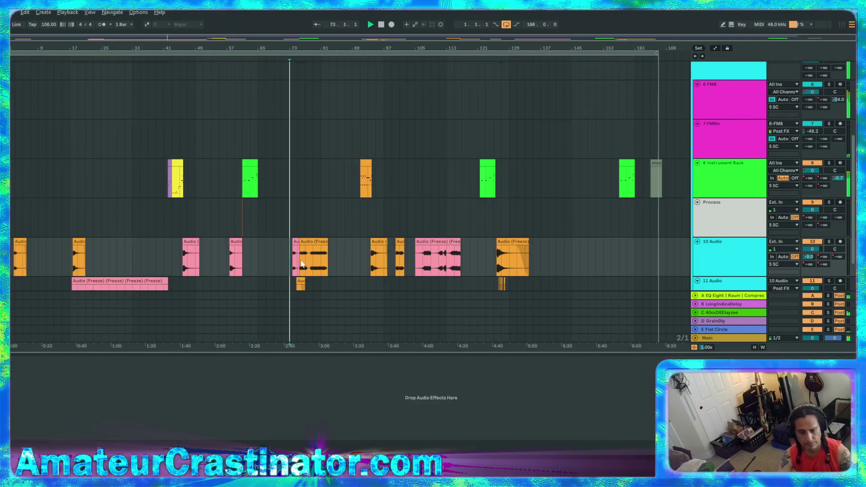
click(306, 179)
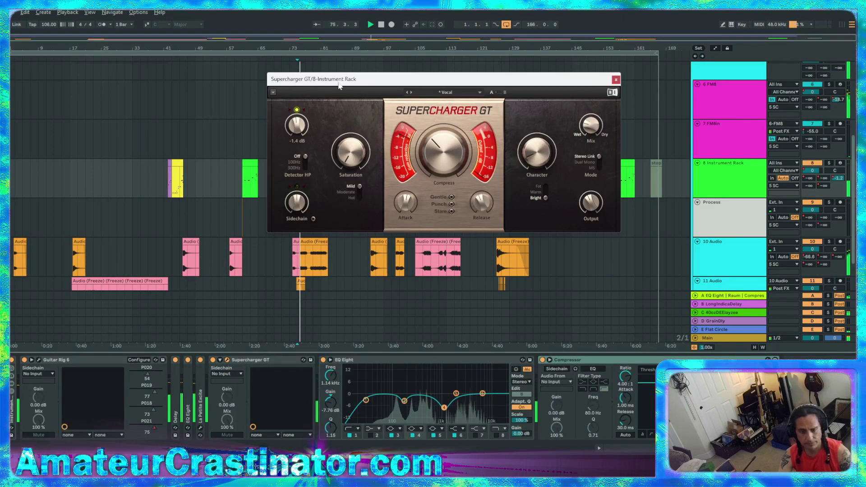
drag(340, 86, 482, 77)
drag(428, 72, 351, 75)
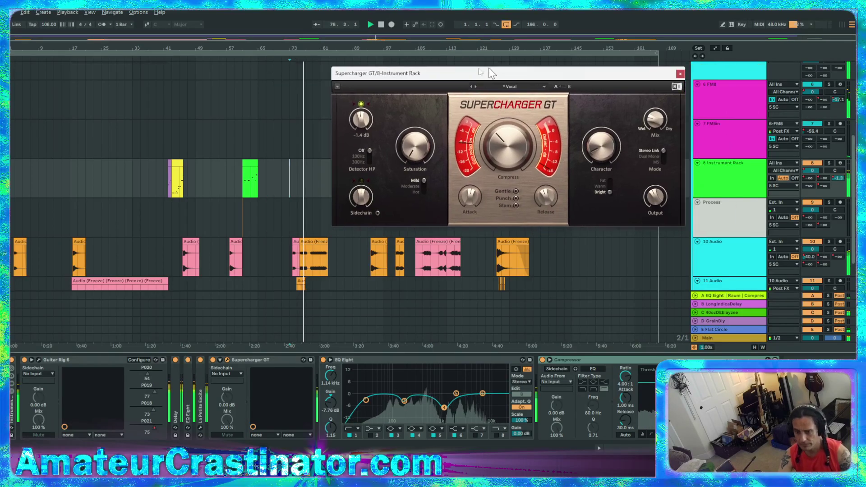
drag(491, 73, 322, 92)
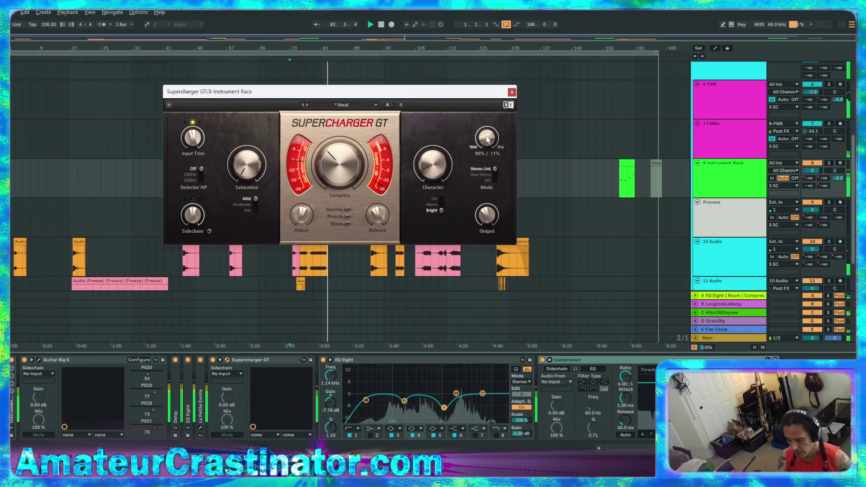
Close the Supercharger GT window and delete the Compressor after EQ Eight on the Instrument Rack track.
click(512, 92)
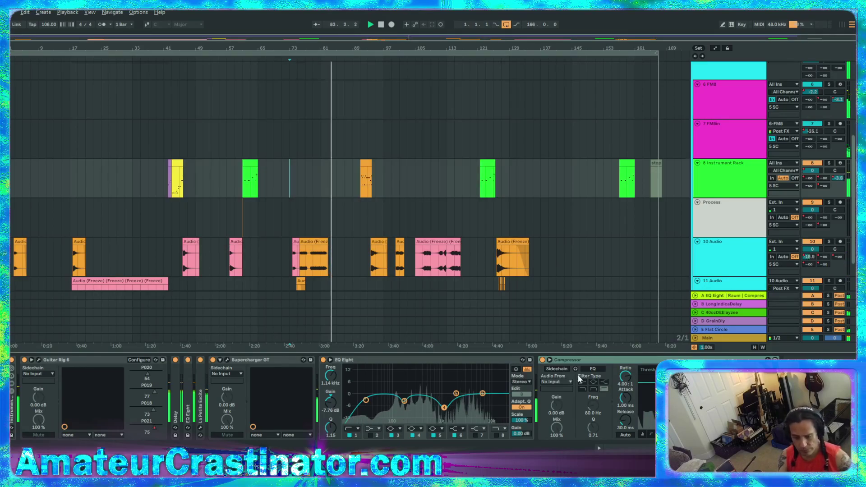
click(601, 363)
key(Delete)
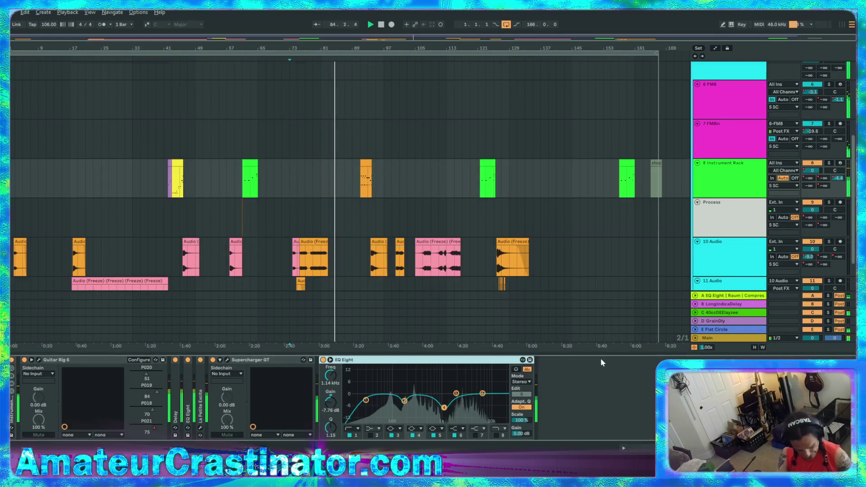
Show the Instrument Rack's Track Volume automation and add breakpoints around bars 73, 80 and 83.
key(a)
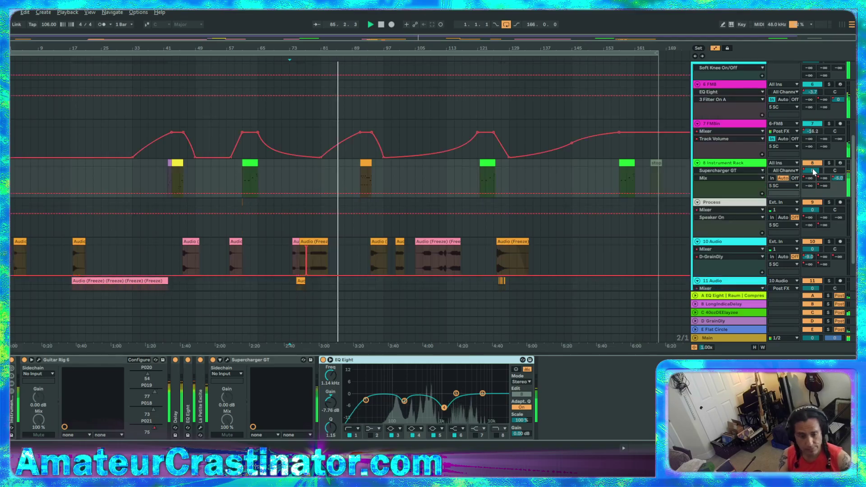
key(plus)
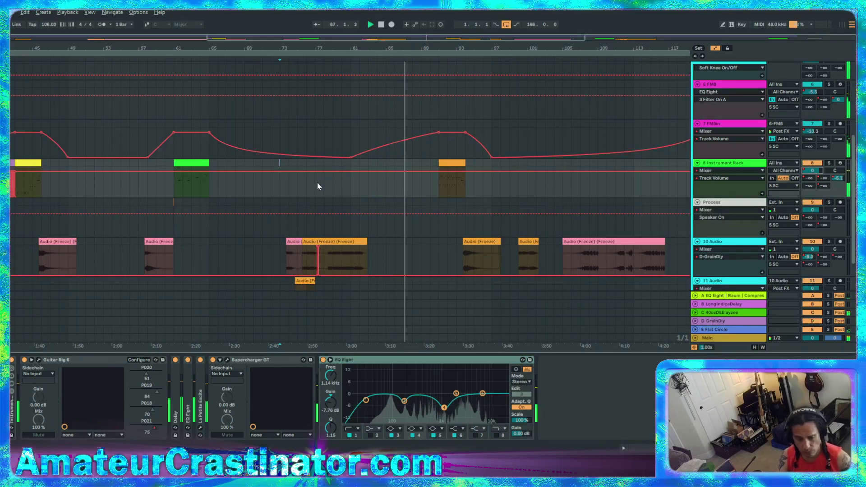
scroll(283, 172, up, 3)
click(290, 172)
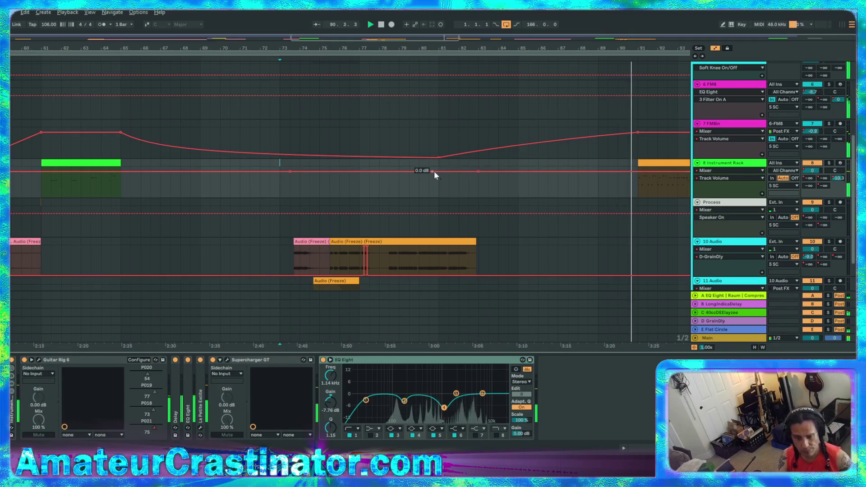
drag(434, 172, 418, 181)
click(418, 180)
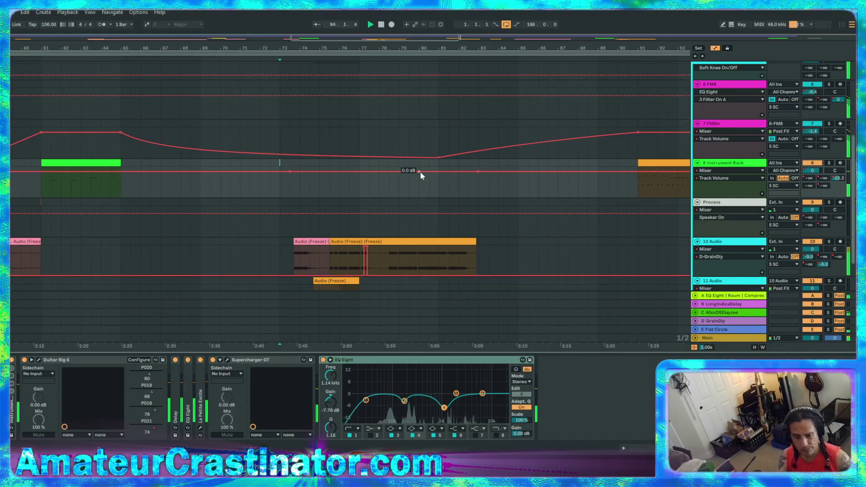
Set the middle Track Volume breakpoint, at about bar 80 on the Instrument Rack track, to -6 dB.
right_click(421, 175)
click(436, 180)
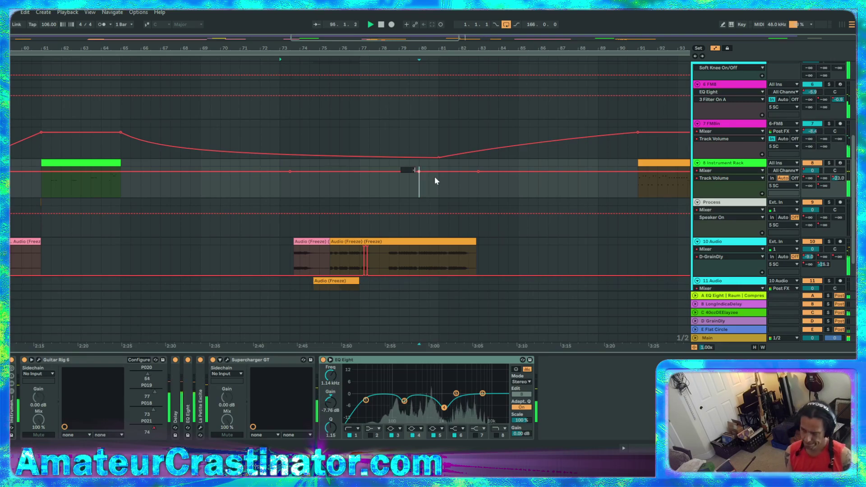
text(-6)
key(Return)
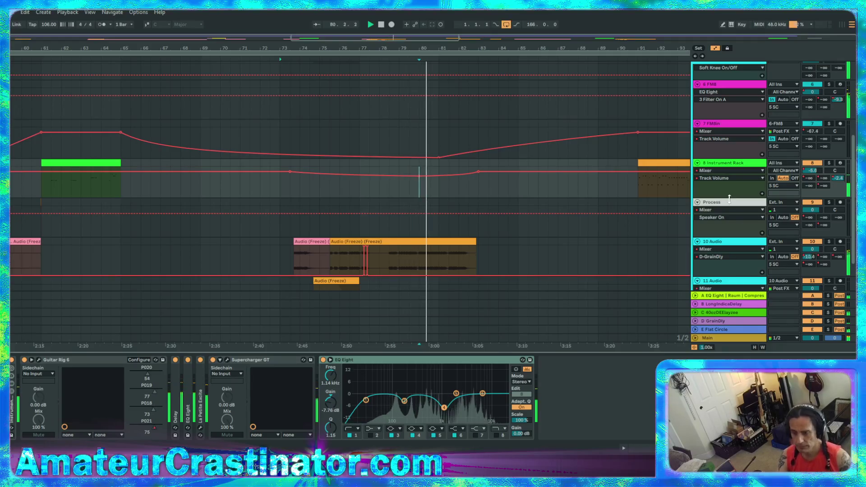
Select the FM8 track and display its Track Volume automation.
scroll(714, 268, up, 4)
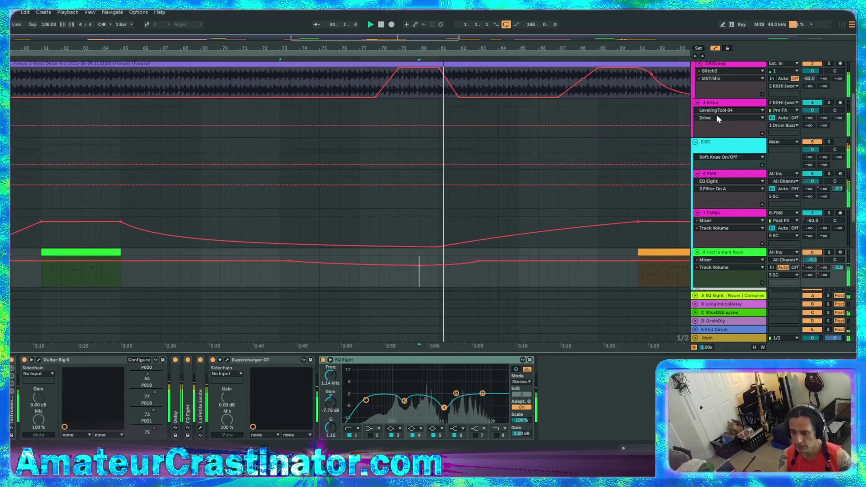
click(727, 197)
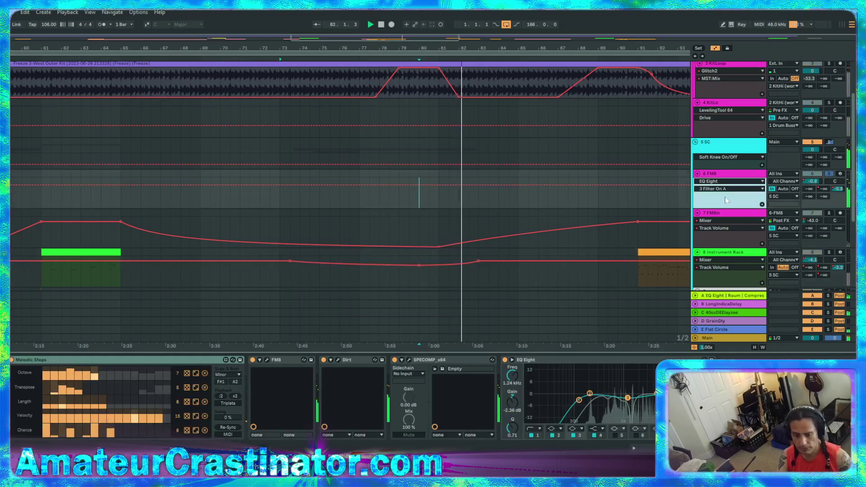
click(814, 182)
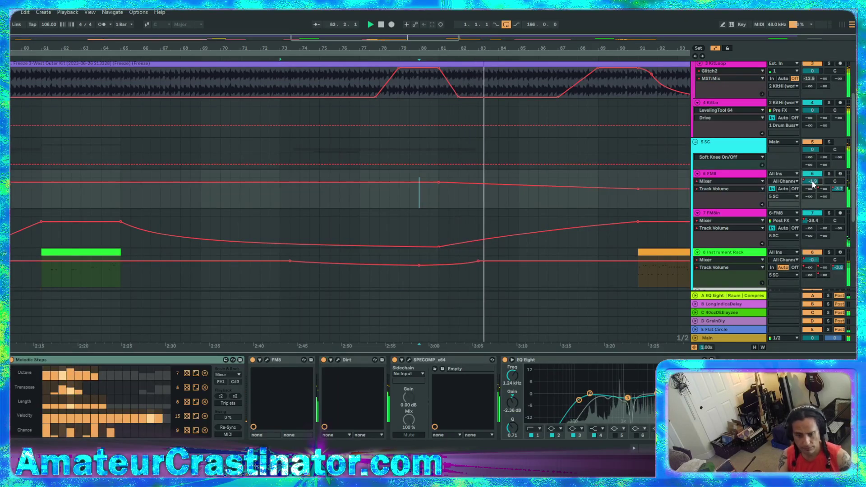
Add FM8 Track Volume breakpoints at about bars 73 and 83 and delete the breakpoint near bar 81.
click(280, 182)
click(478, 184)
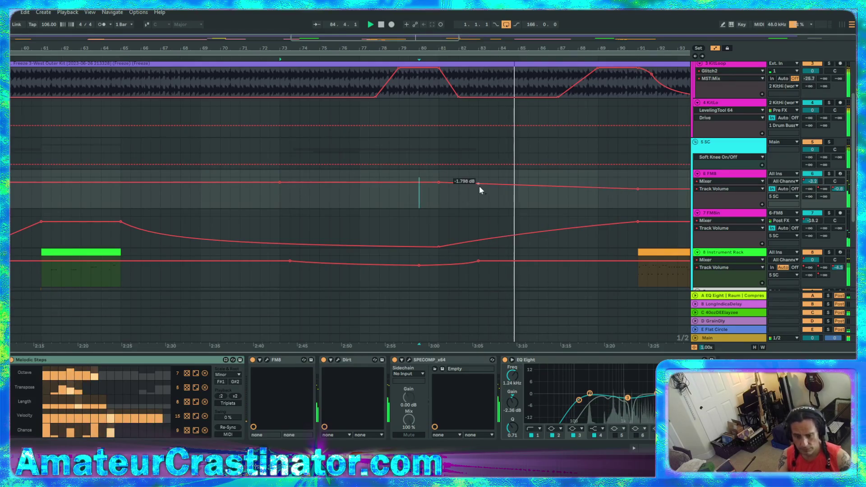
click(439, 182)
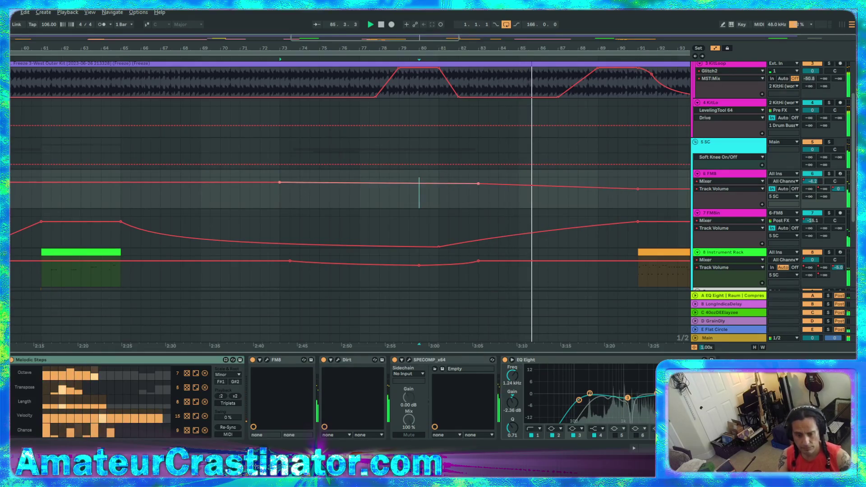
Play from bar 73 and fine-tune the FM8 track's Track Volume automation at the breakpoint around bar 83.
click(281, 197)
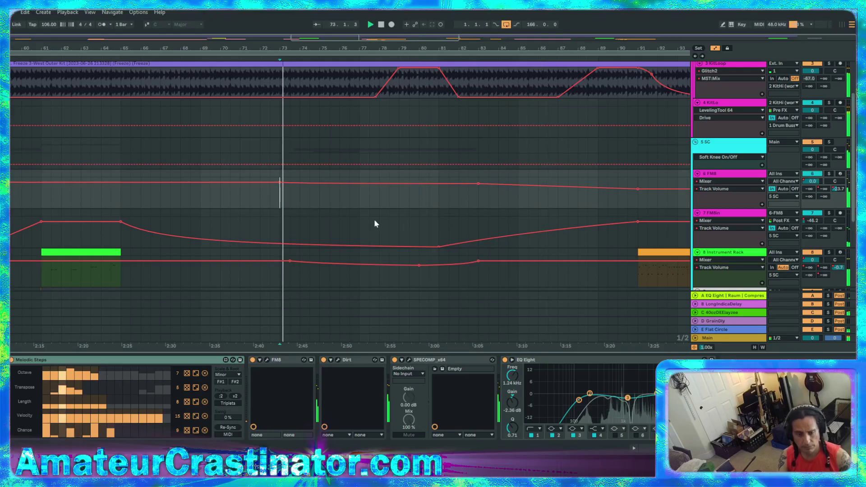
click(509, 237)
click(509, 236)
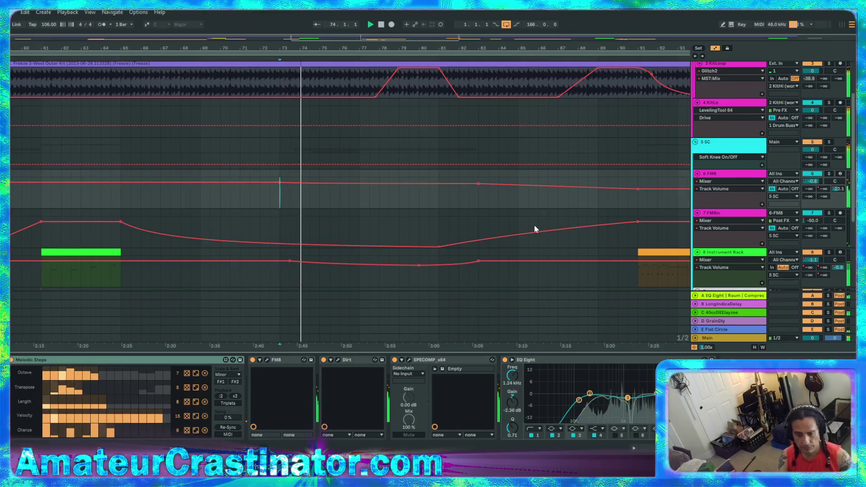
click(479, 185)
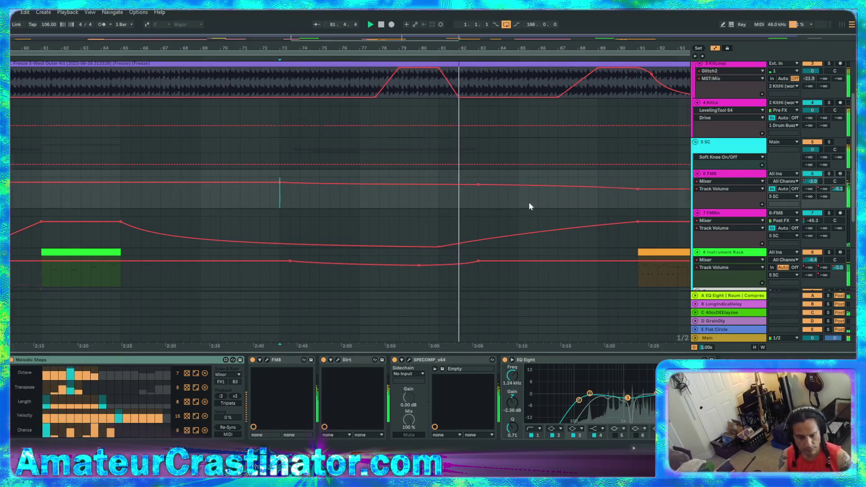
Hide the automation lanes and audition the 10 Audio track's clips from about bars 100 and 114.
scroll(529, 201, down, 4)
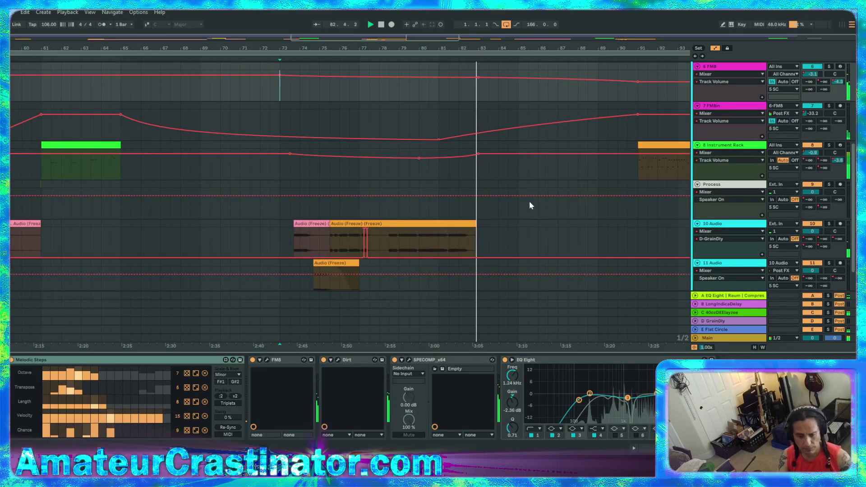
key(a)
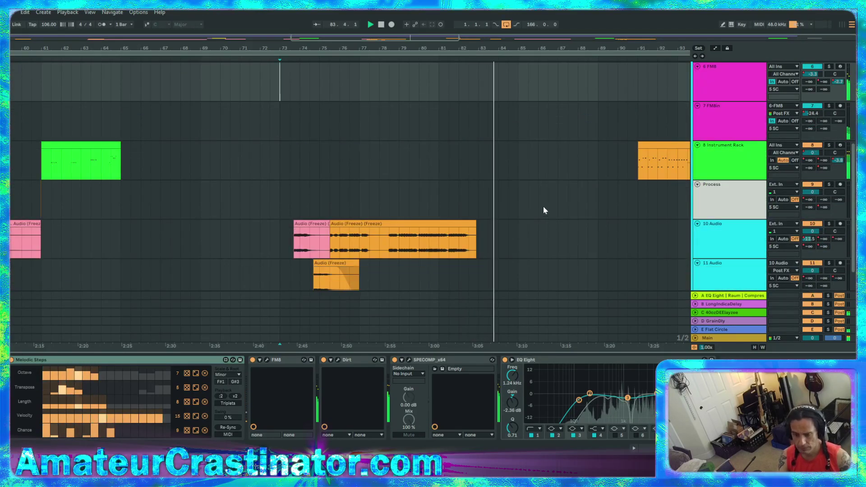
scroll(543, 209, down, 5)
scroll(459, 220, down, 1)
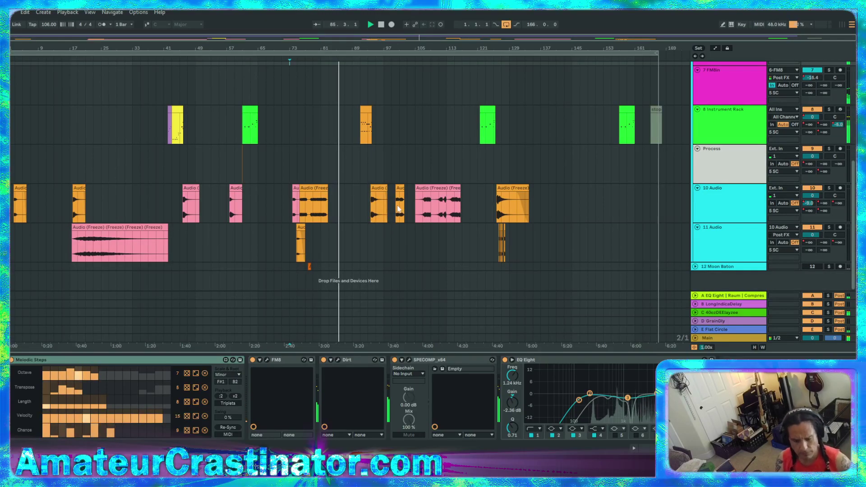
scroll(427, 221, up, 5)
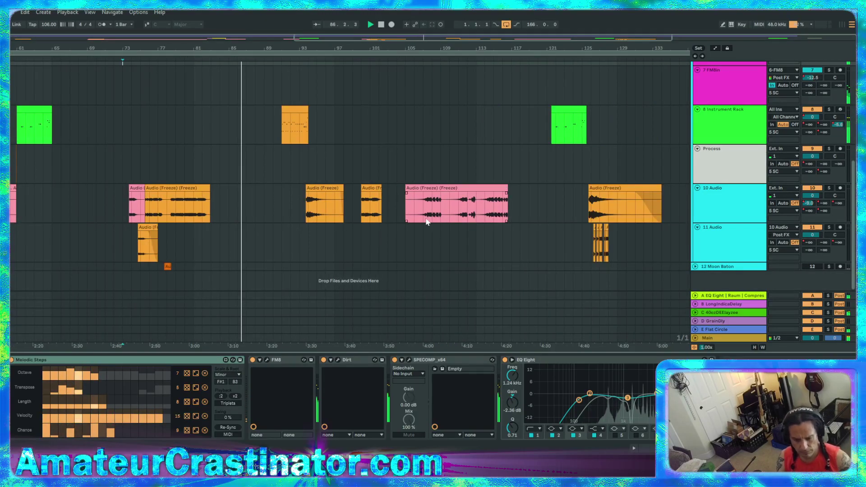
click(386, 212)
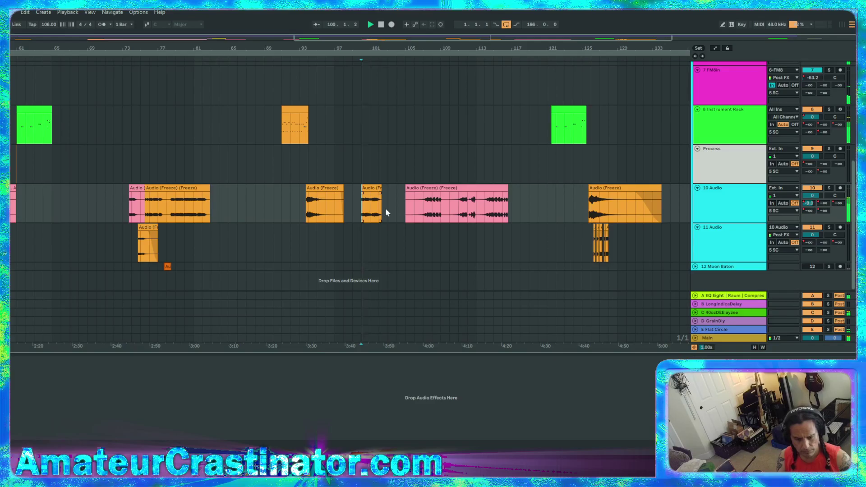
click(484, 215)
scroll(427, 226, down, 5)
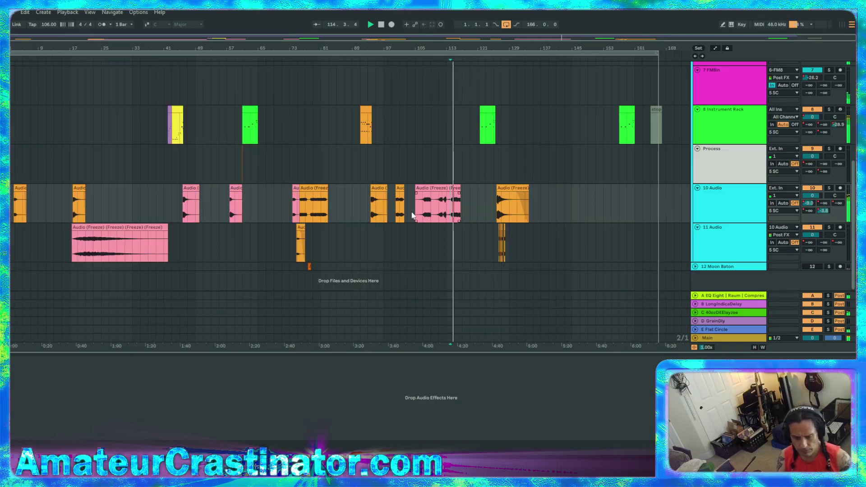
Replay from about bar 72, select the GrainDly return track and show the M curve of its EQ Eight.
click(292, 210)
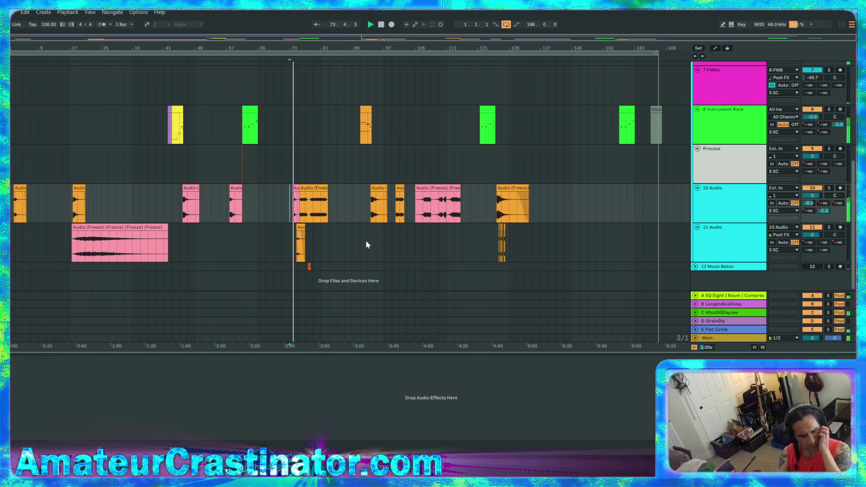
scroll(408, 237, up, 1)
scroll(411, 243, up, 2)
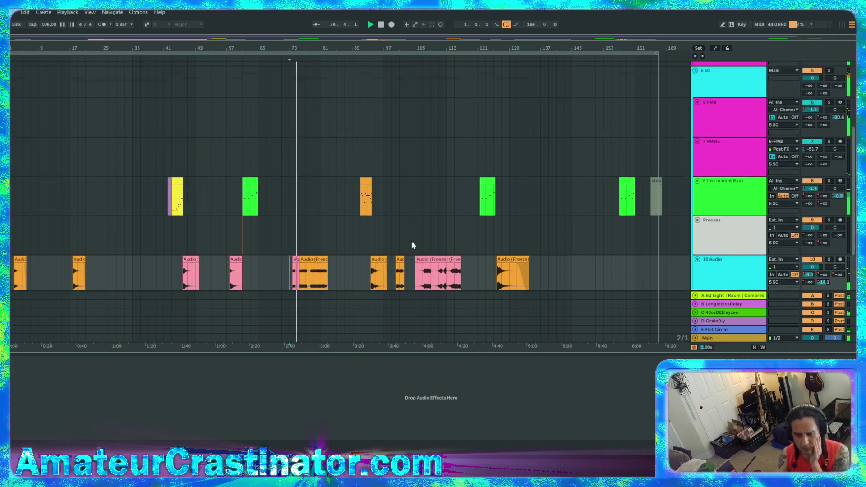
scroll(414, 244, down, 3)
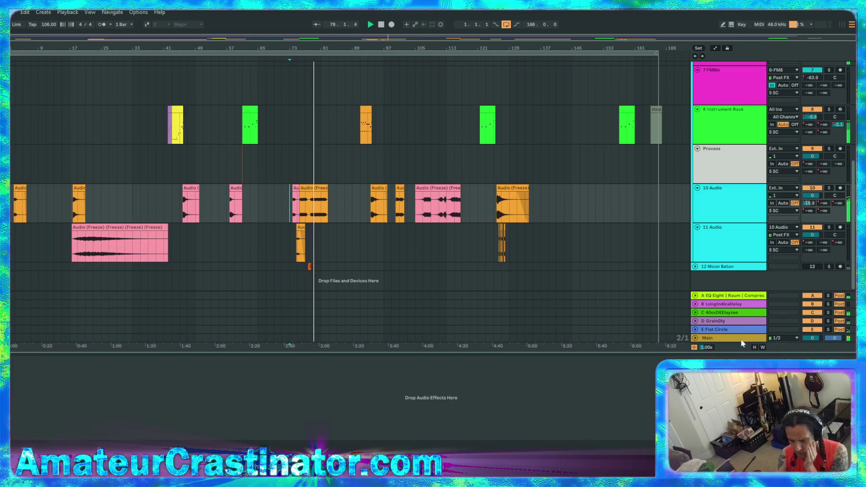
click(723, 320)
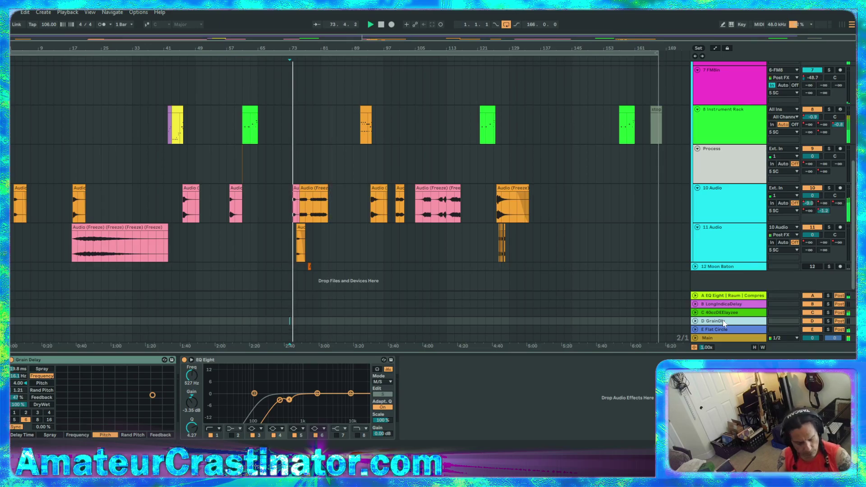
click(382, 395)
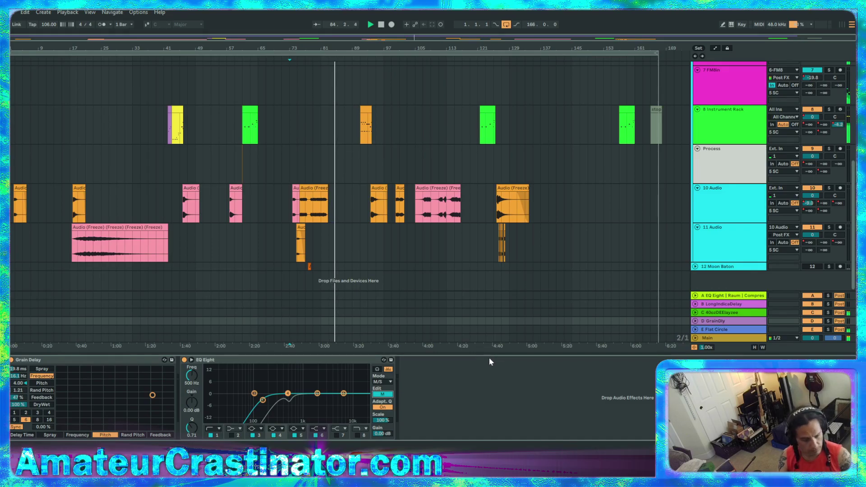
Open the 100 BPM song project, play it and review its drum and synth tracks.
click(729, 151)
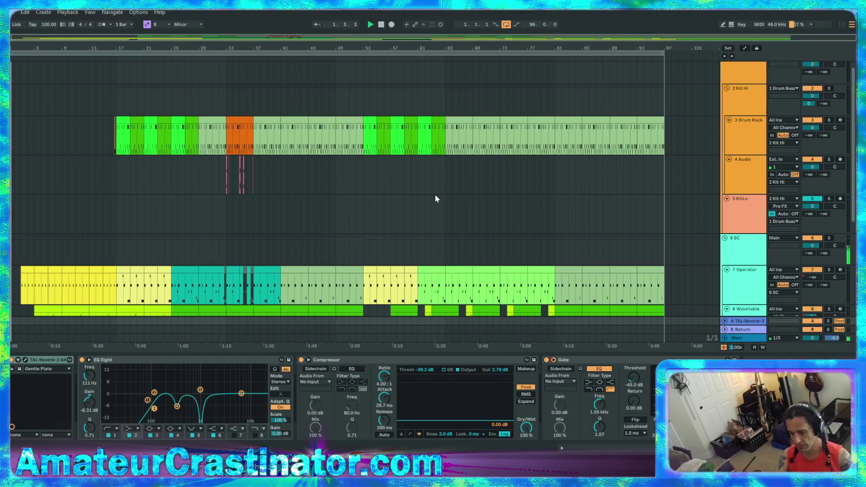
scroll(393, 228, down, 3)
click(381, 25)
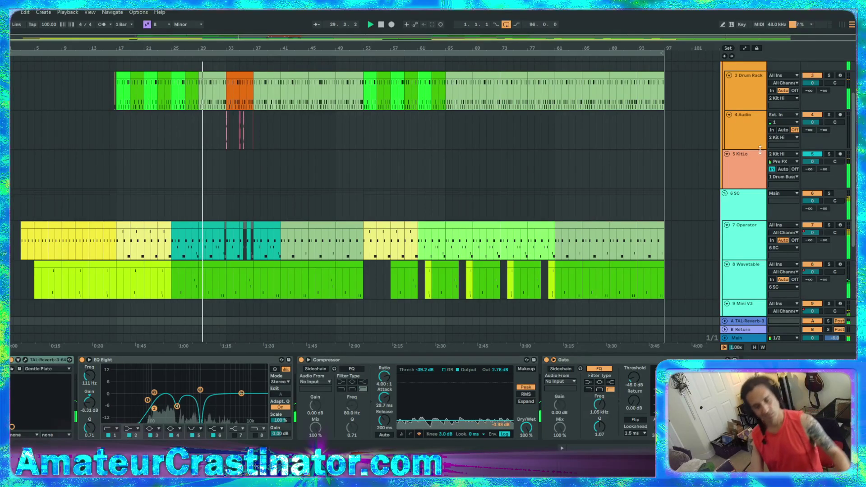
scroll(489, 223, down, 5)
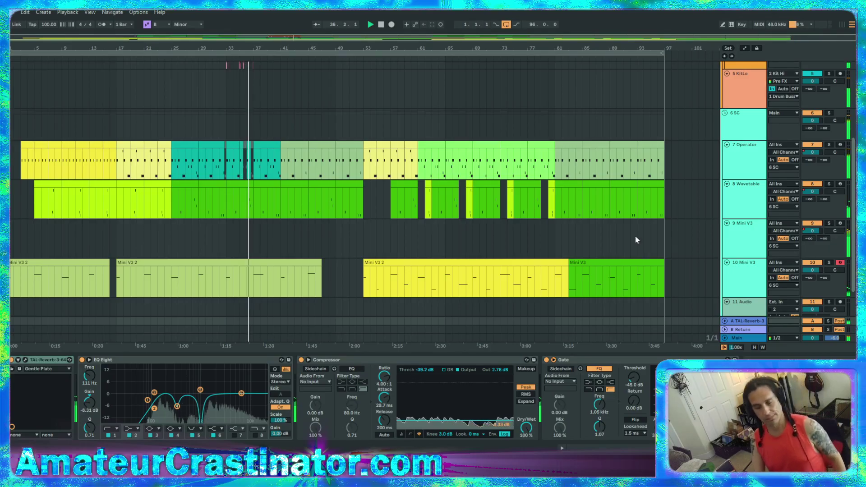
Show the 10 Mini V3 track's devices and review the arrangement's tracks during playback.
click(758, 276)
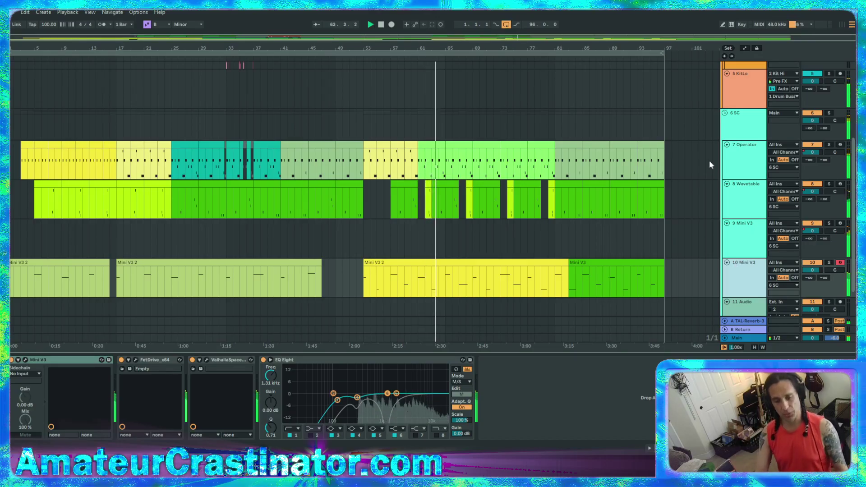
scroll(733, 231, down, 2)
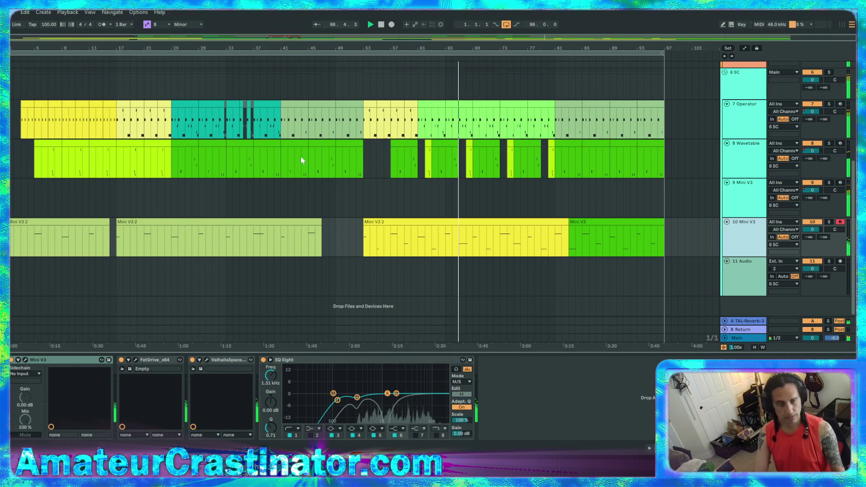
scroll(620, 224, up, 7)
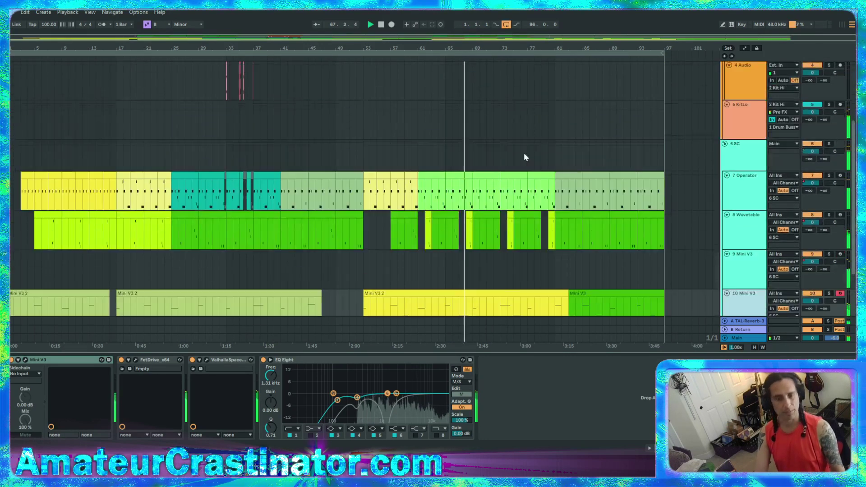
scroll(343, 203, up, 1)
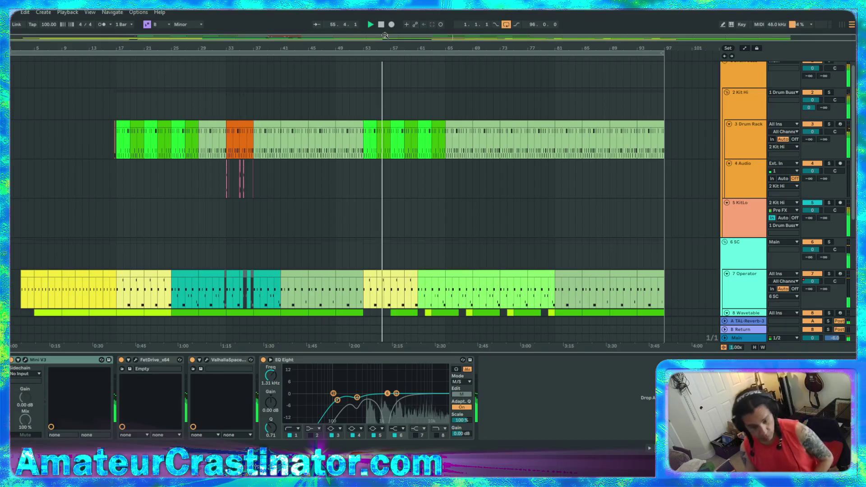
click(727, 313)
scroll(631, 307, down, 4)
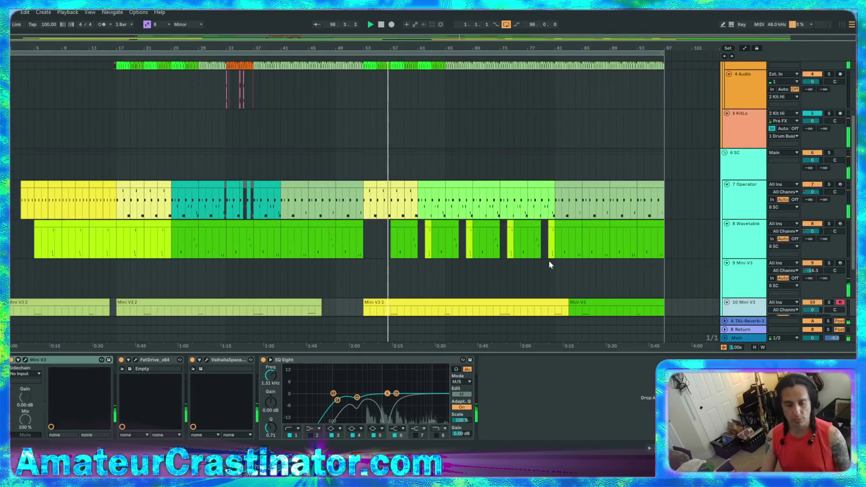